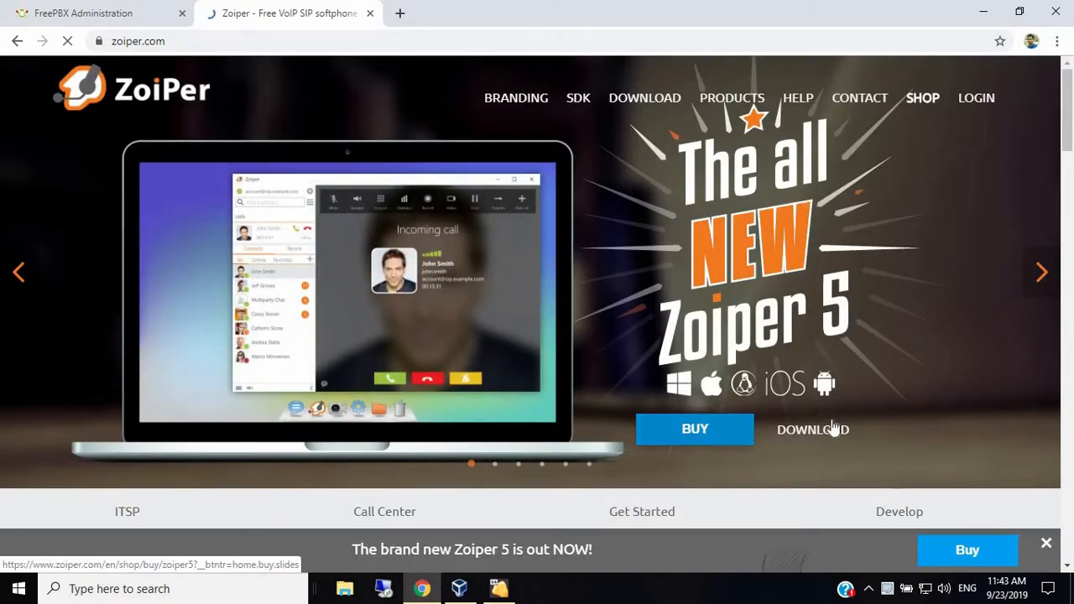
- Go to the Zoiper 5 download page and pick the Windows version
click(834, 429)
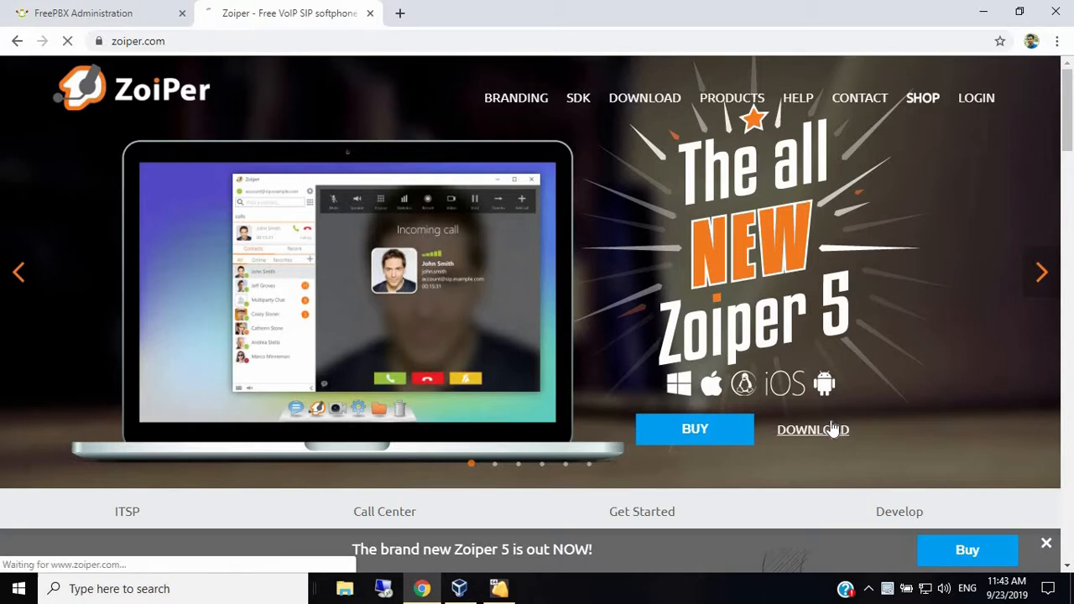
scroll(802, 343, down, 2)
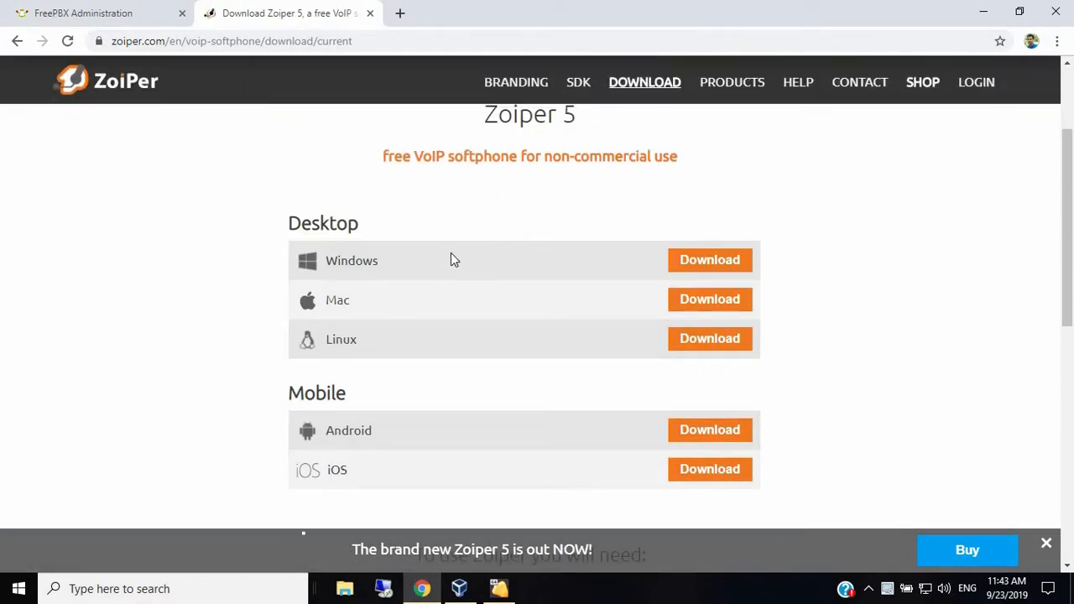
click(706, 263)
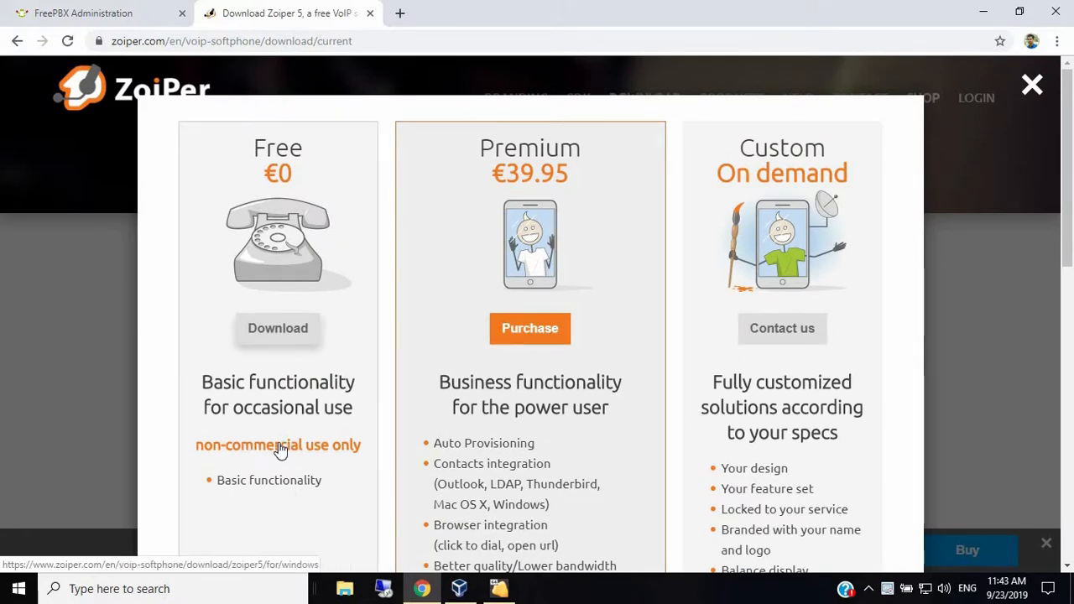
scroll(266, 520, down, 3)
scroll(266, 513, down, 1)
scroll(266, 513, up, 3)
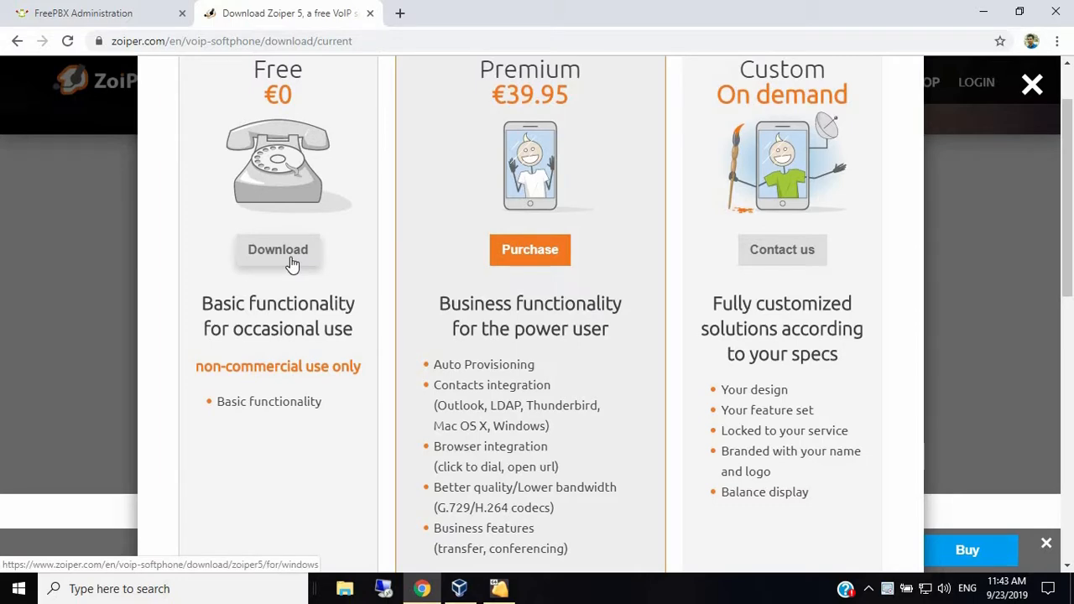
- Choose the Free Download edition and dismiss the VoIP providers pop-up
click(285, 260)
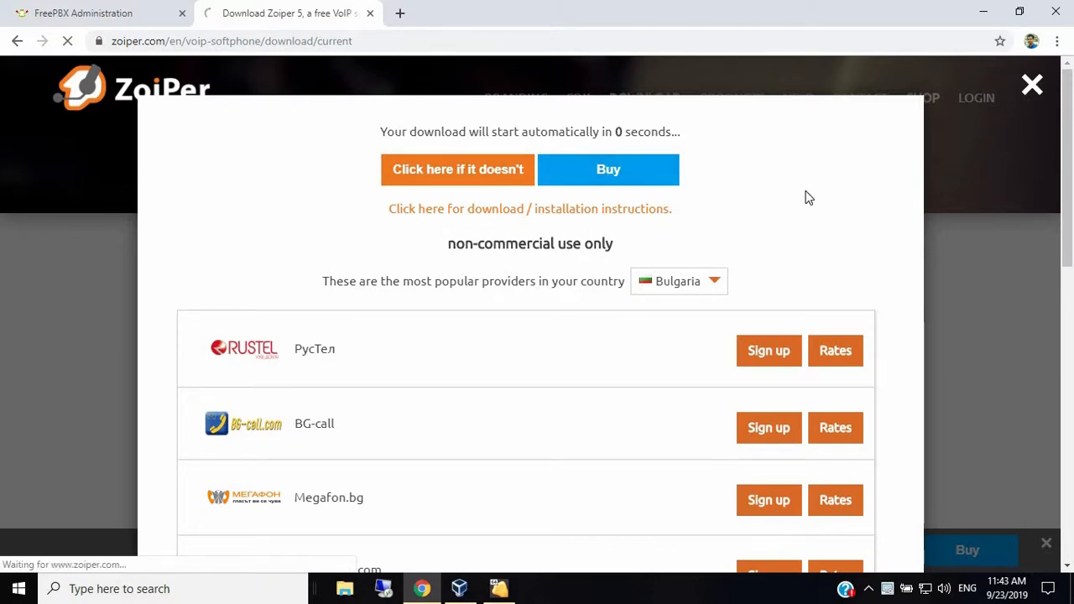
scroll(808, 193, down, 3)
scroll(807, 192, up, 3)
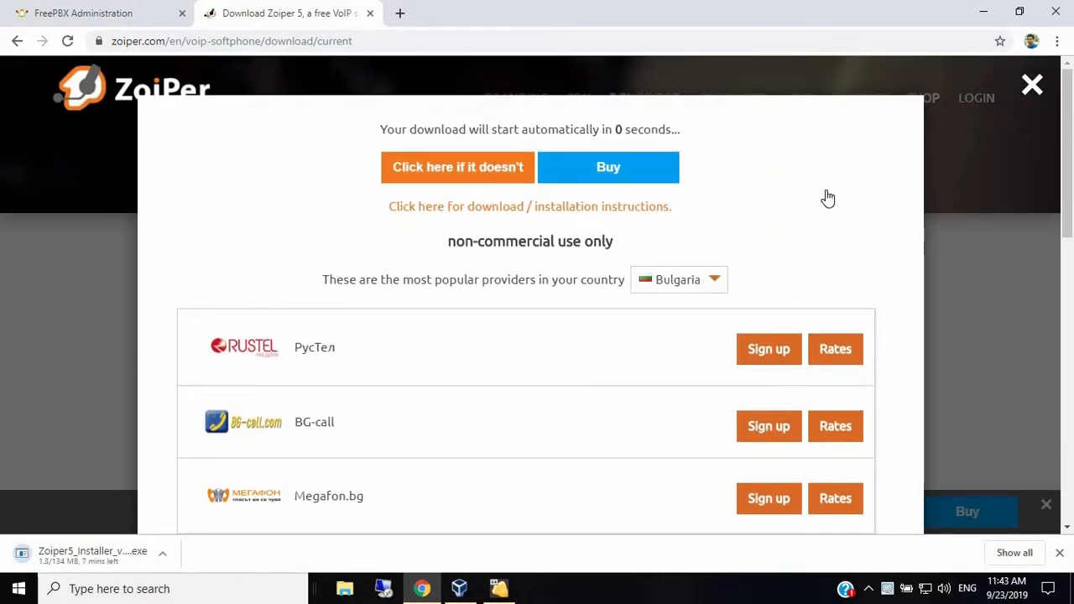
scroll(825, 195, down, 4)
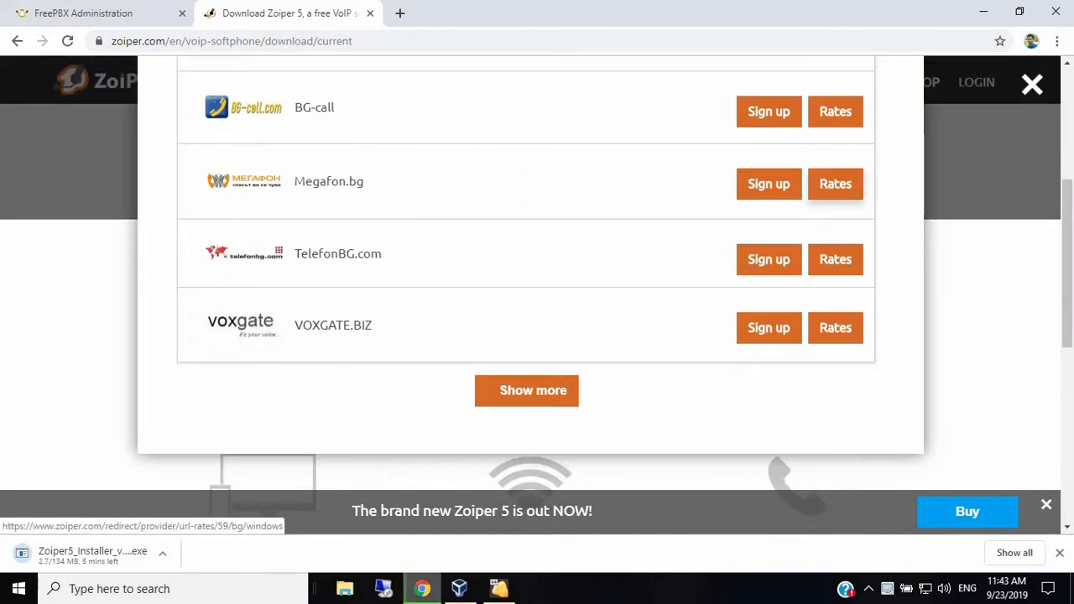
click(1032, 88)
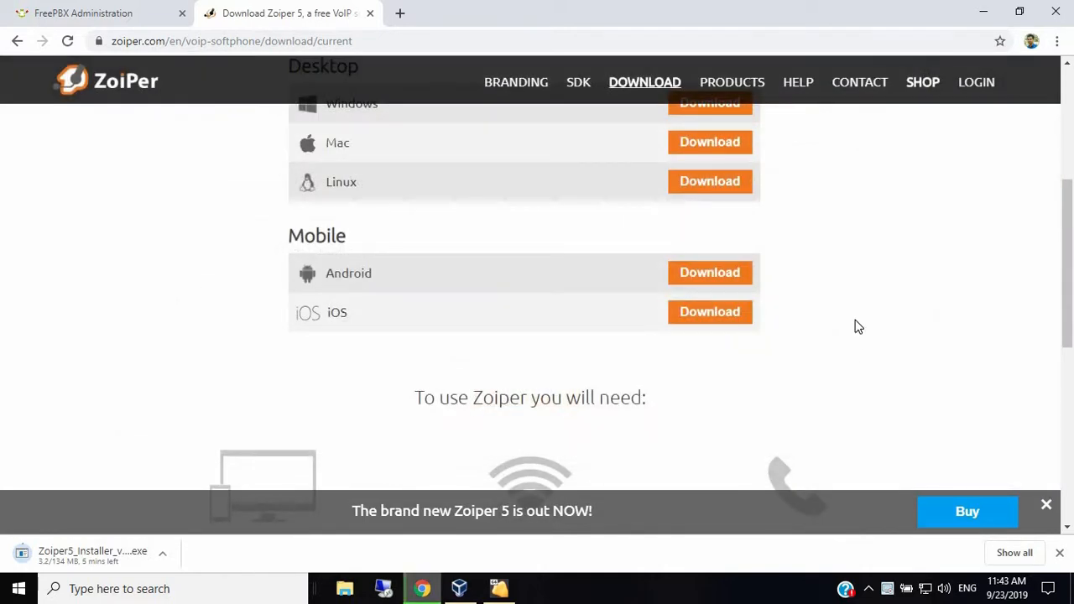
scroll(728, 382, up, 2)
scroll(728, 384, up, 2)
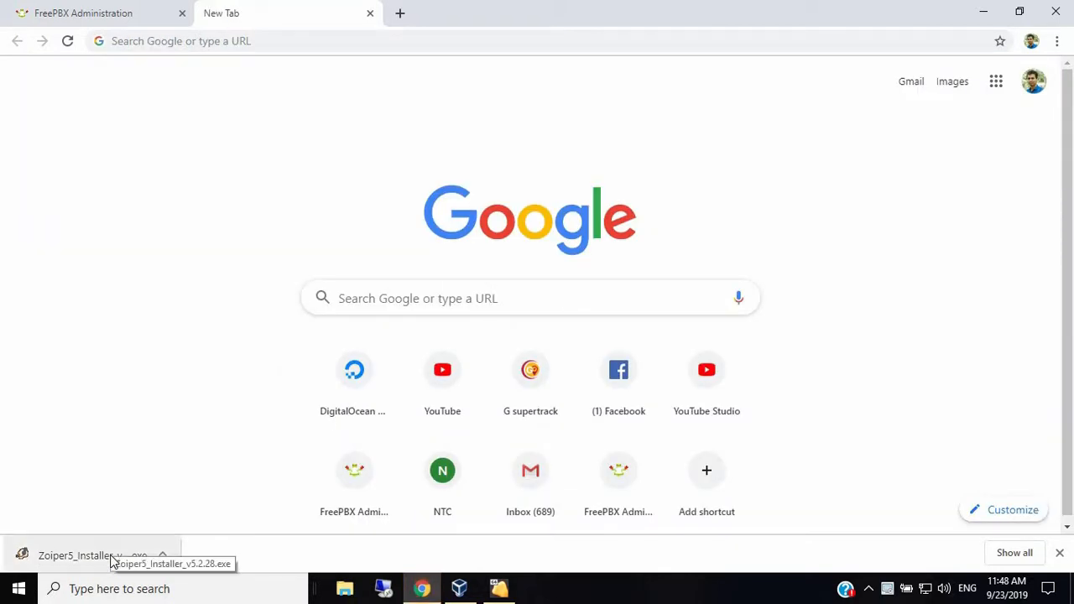
- Run Zoiper5_Installer_v5.2.28.exe from Chrome's download shelf
click(112, 558)
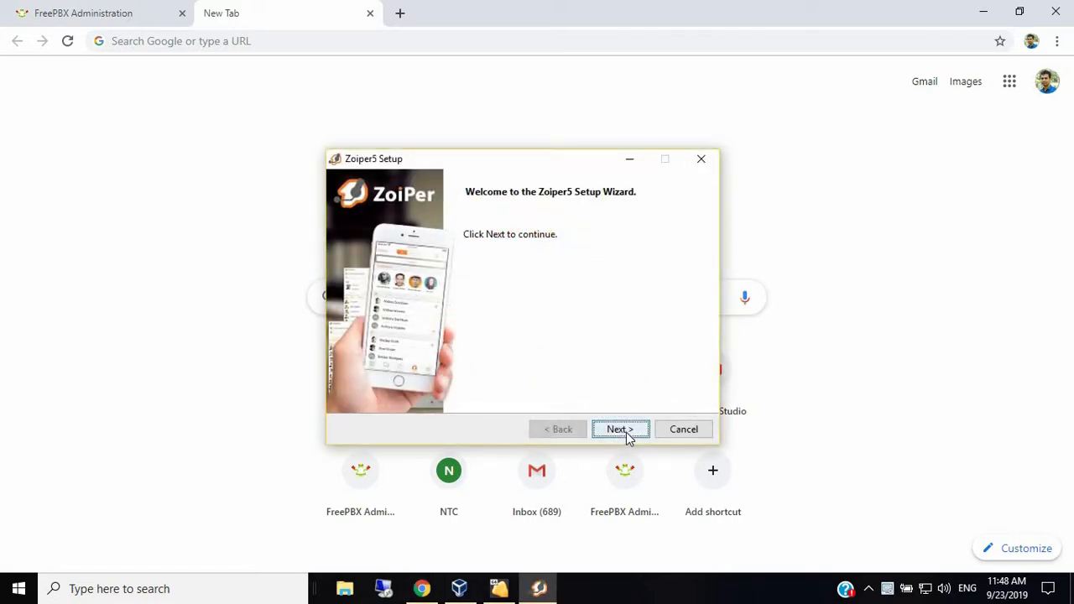
- Install Zoiper5 with default components, folder and Start Menu entry, 64 Bit, for All Users
click(625, 429)
key(space)
click(616, 429)
click(619, 429)
click(618, 429)
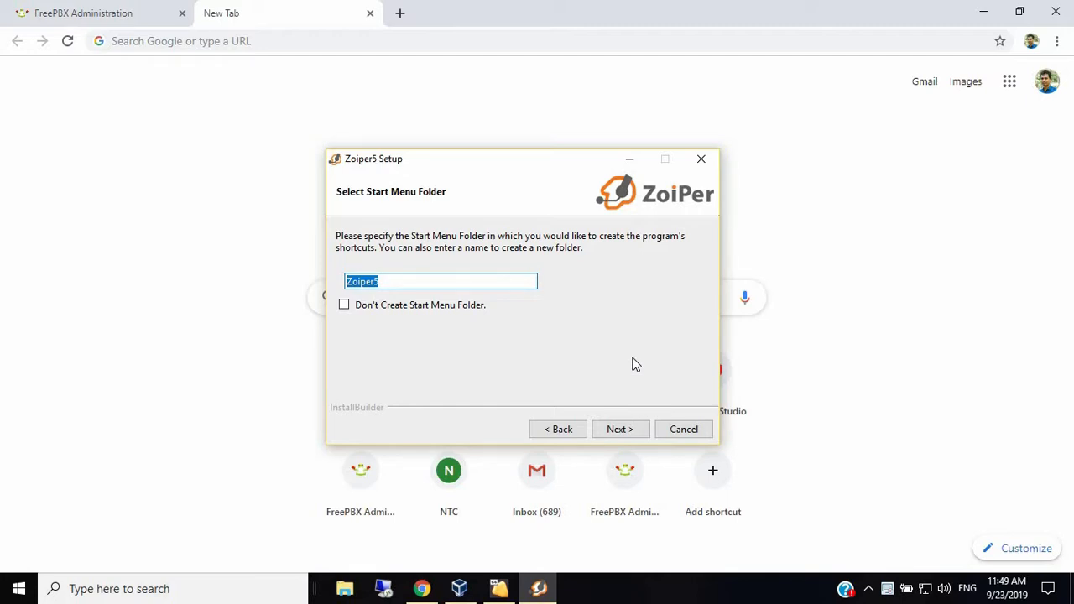
click(619, 431)
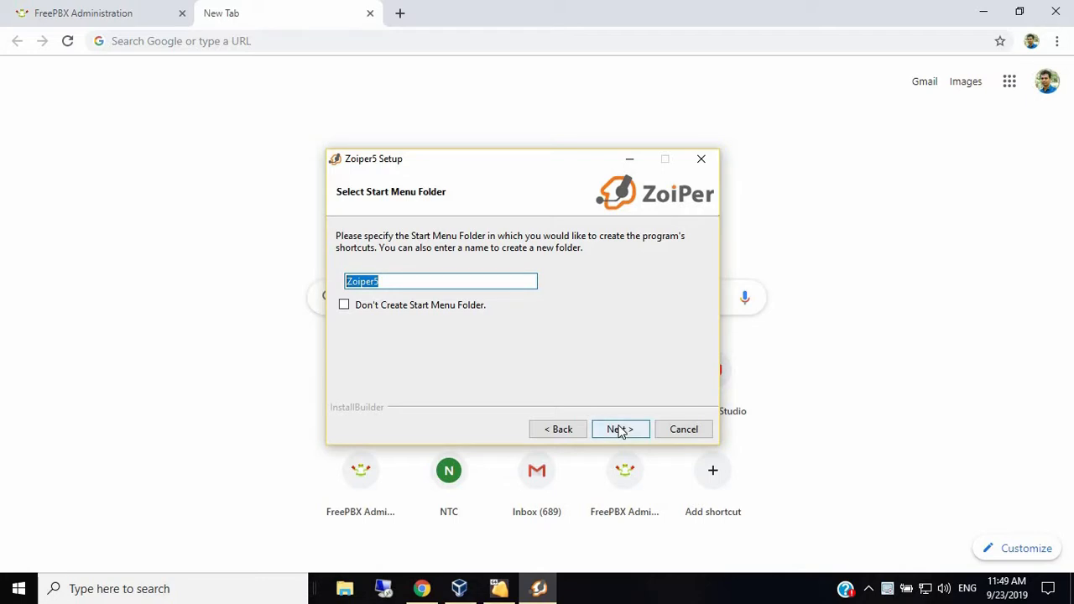
click(379, 297)
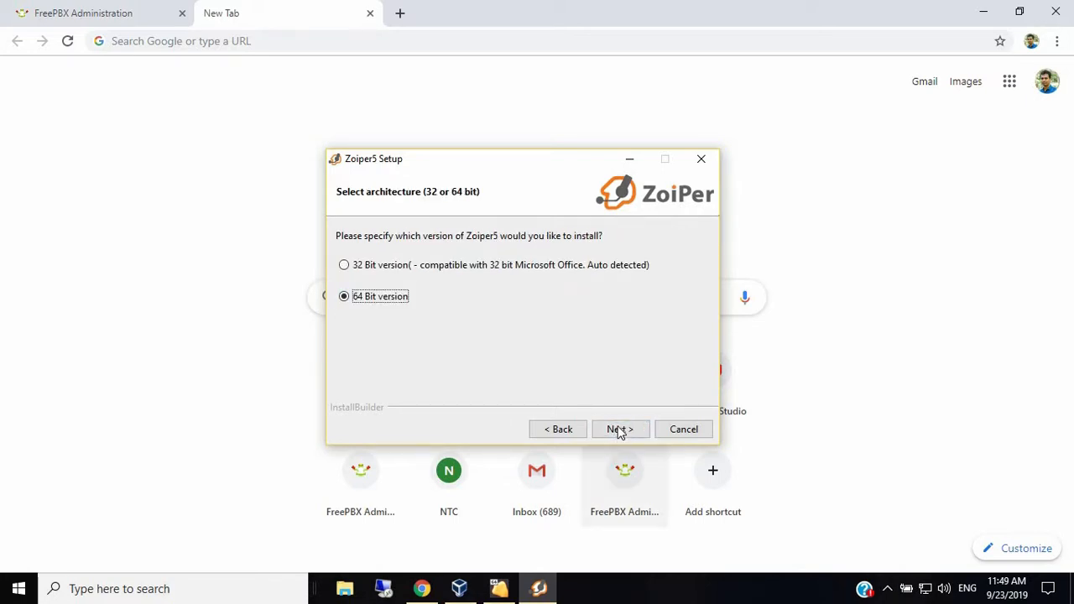
click(619, 430)
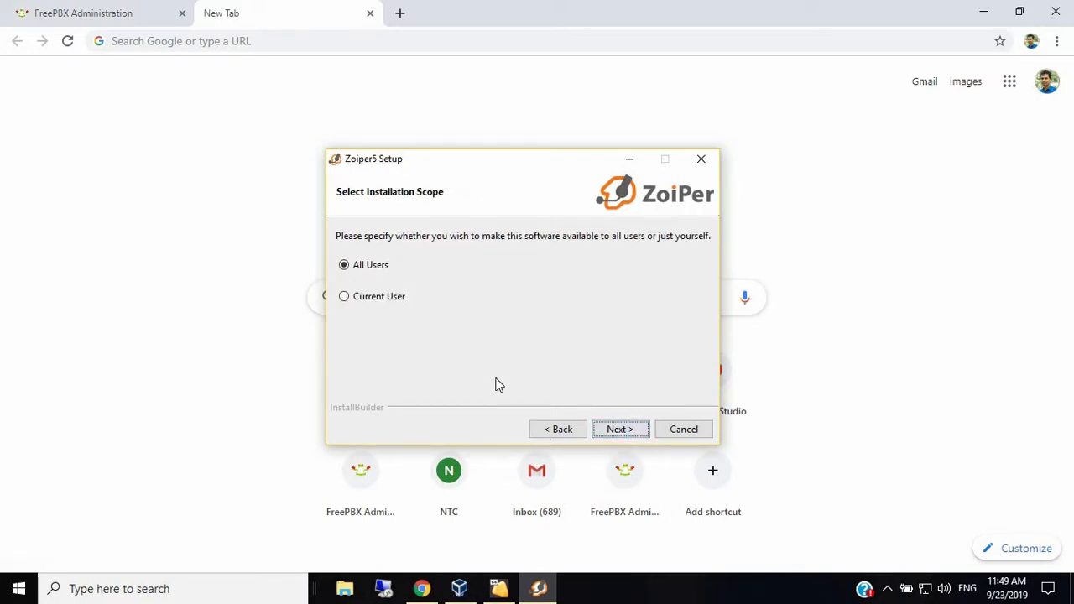
click(636, 431)
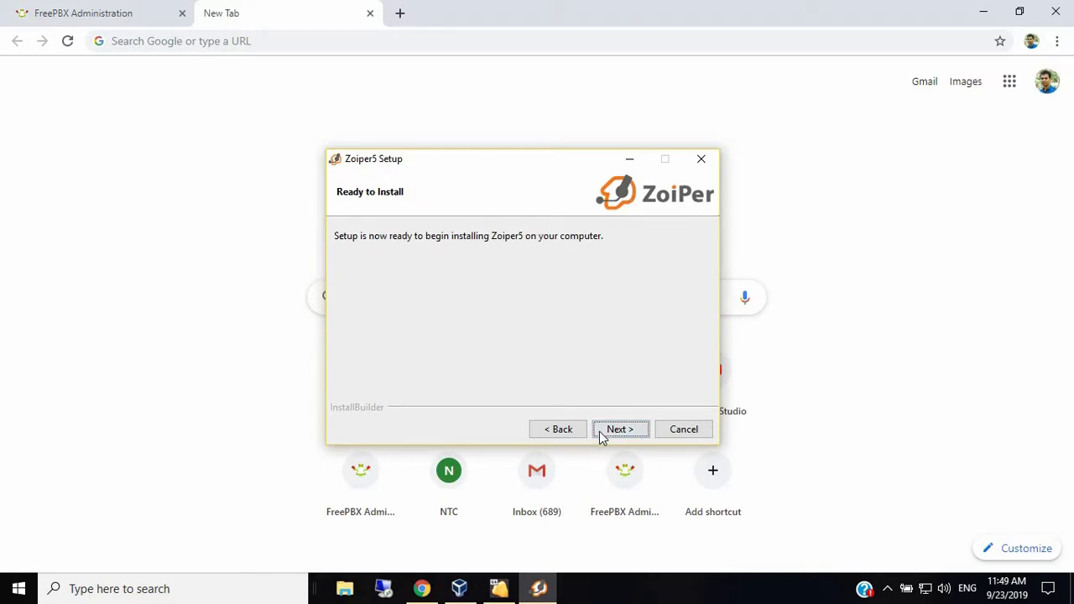
key(Return)
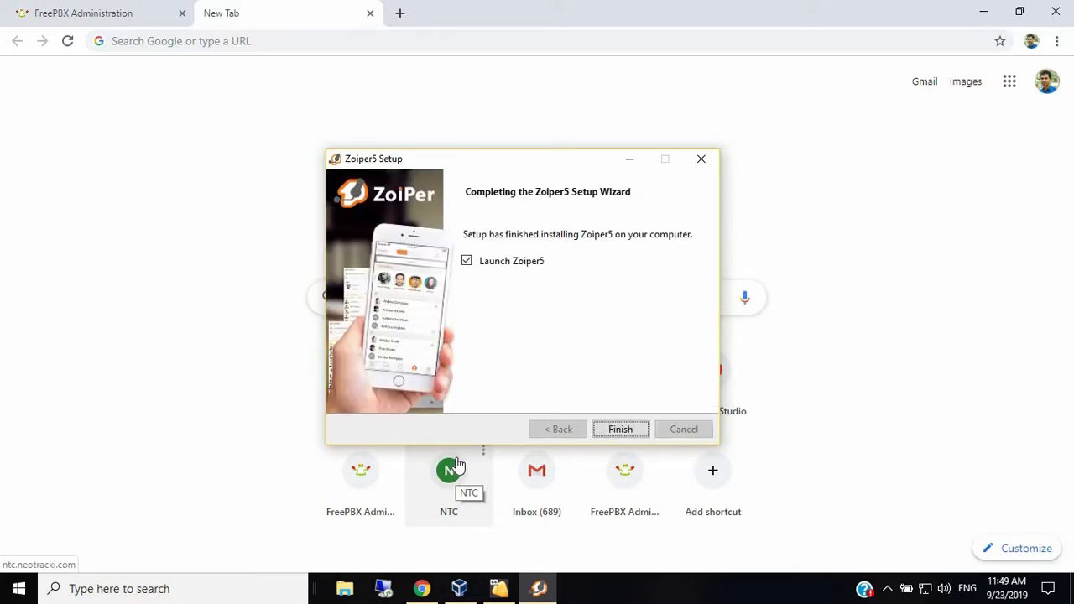
click(613, 430)
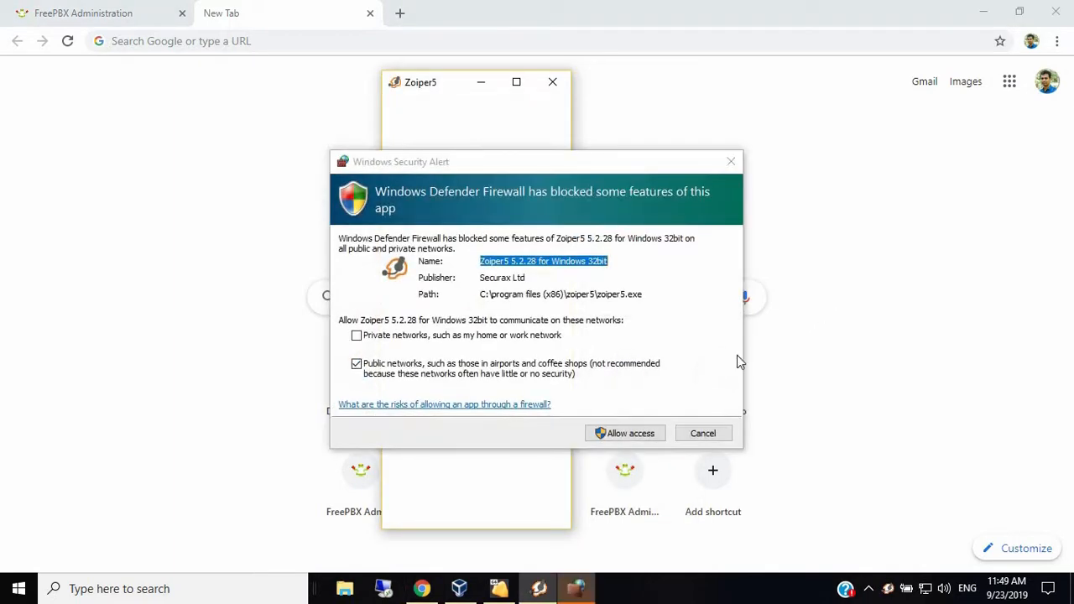
- Allow Zoiper5 through Windows Defender Firewall on public networks
click(630, 435)
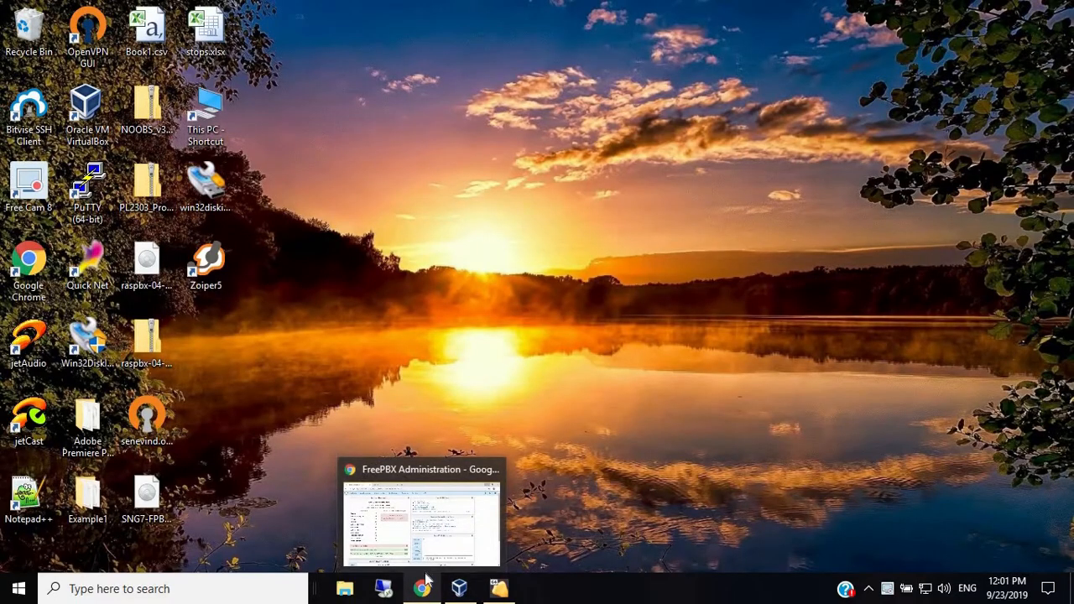
- In FreePBX's Extensions page, start a new PJSIP extension
click(421, 588)
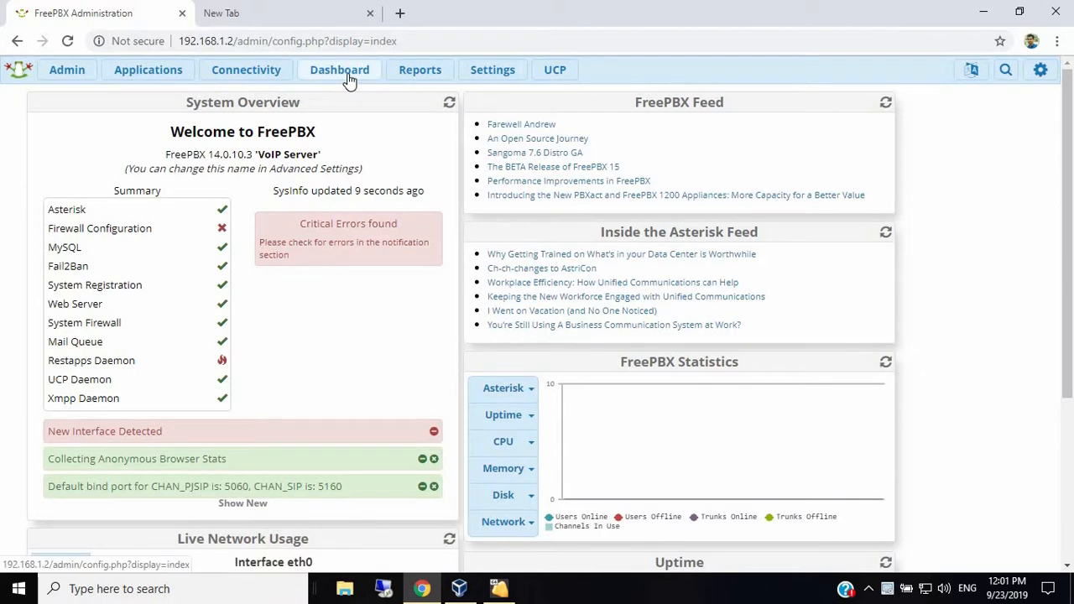
mouse_move(163, 75)
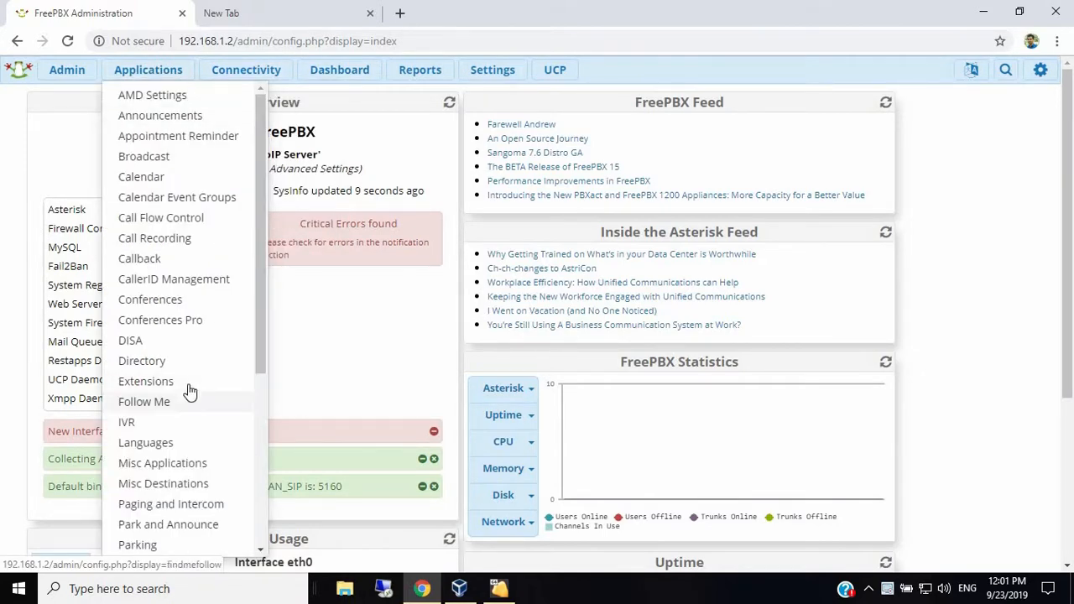
click(151, 385)
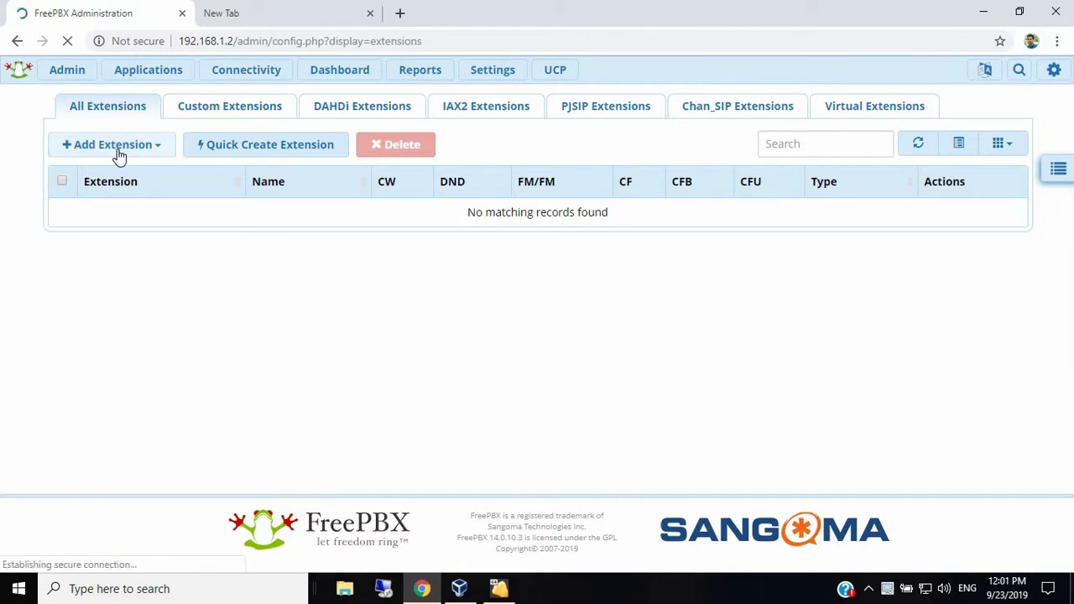
click(117, 157)
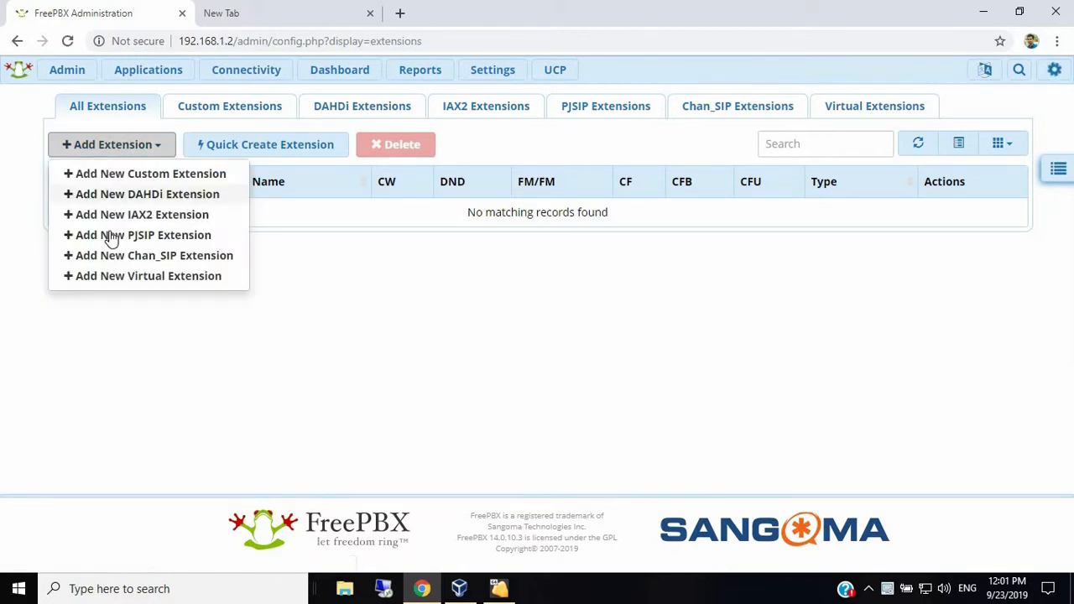
click(116, 238)
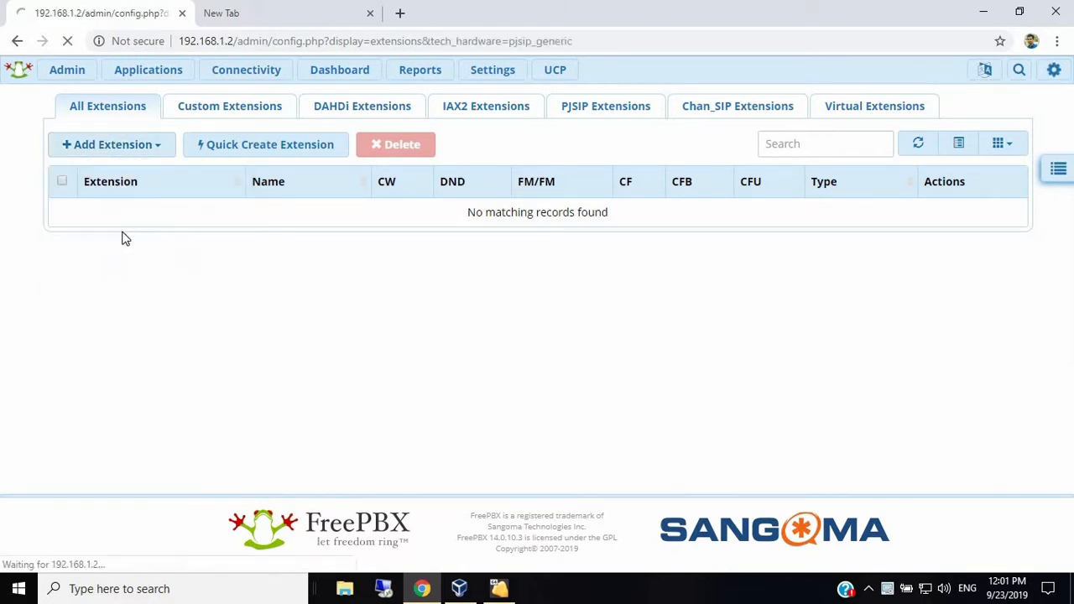
- Create extension 100 'Windows Desktop phone' with outbound CID 100 and no default user
click(533, 250)
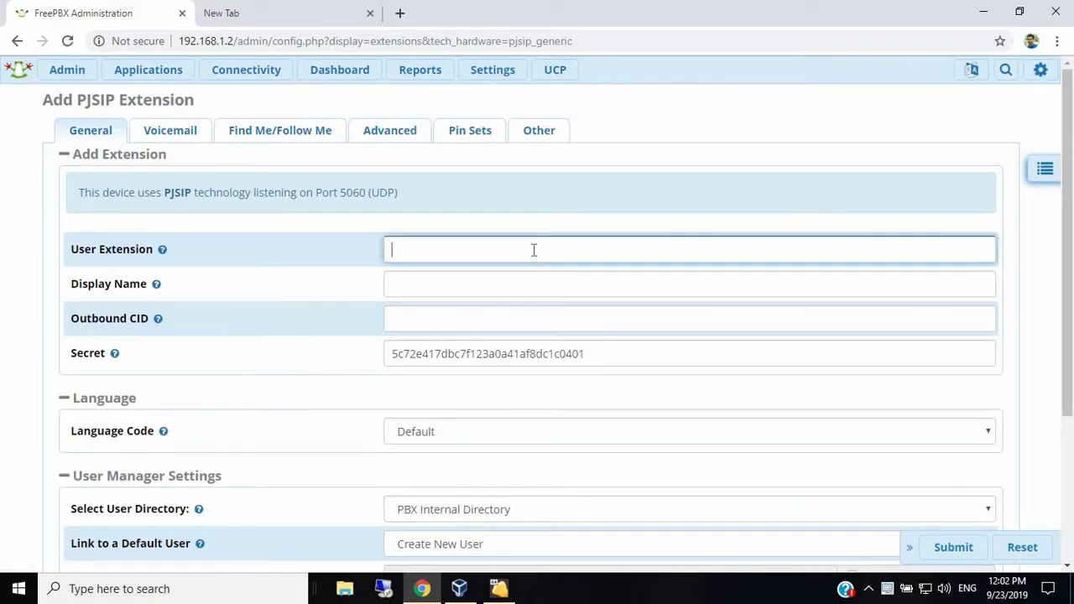
text(100)
key(Tab)
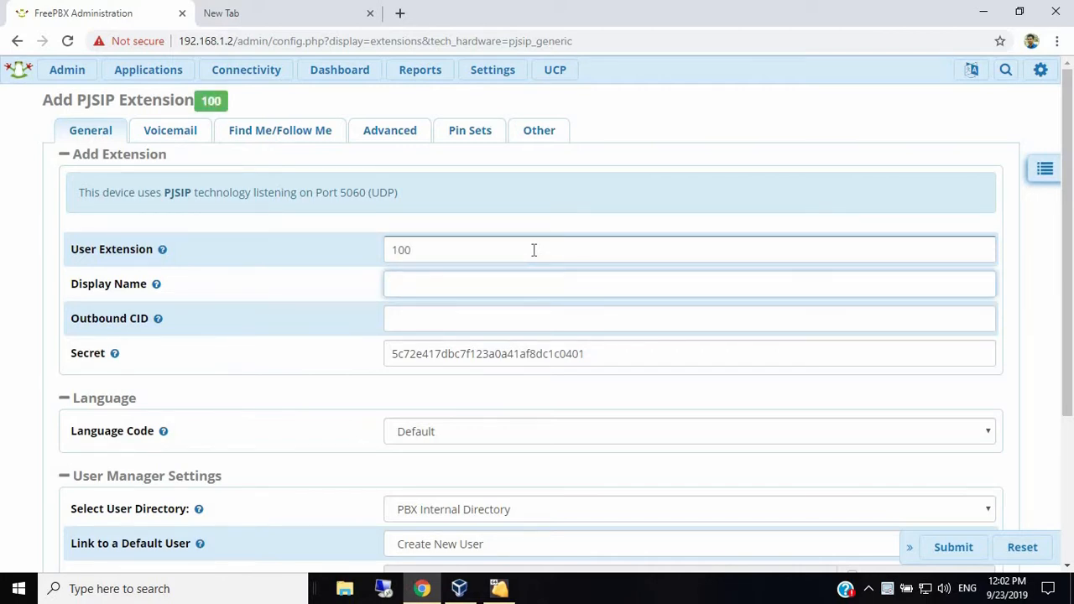
text(Windows Desktop phone)
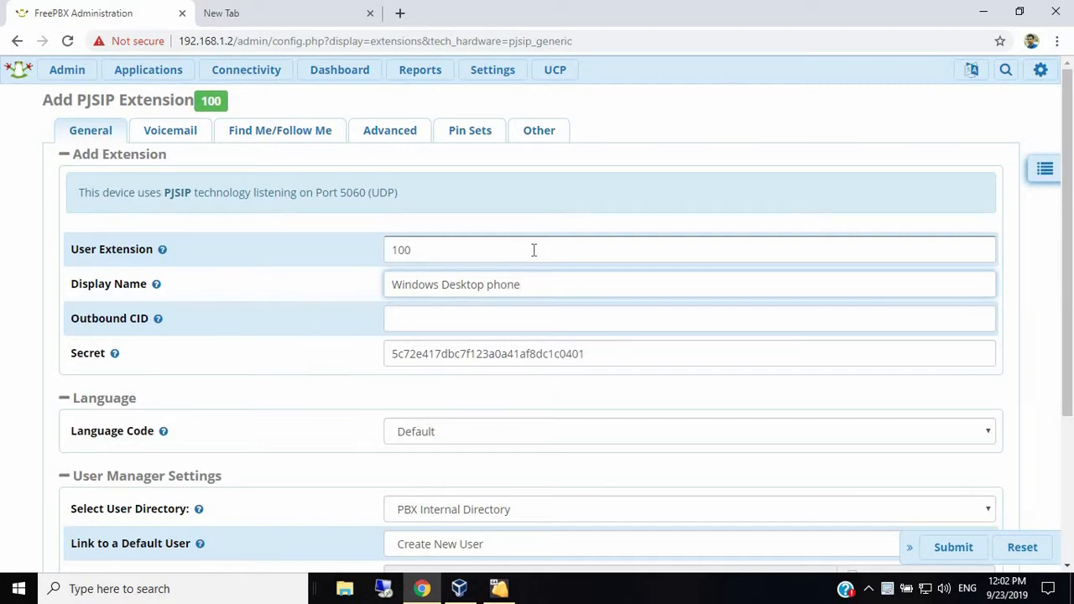
key(Tab)
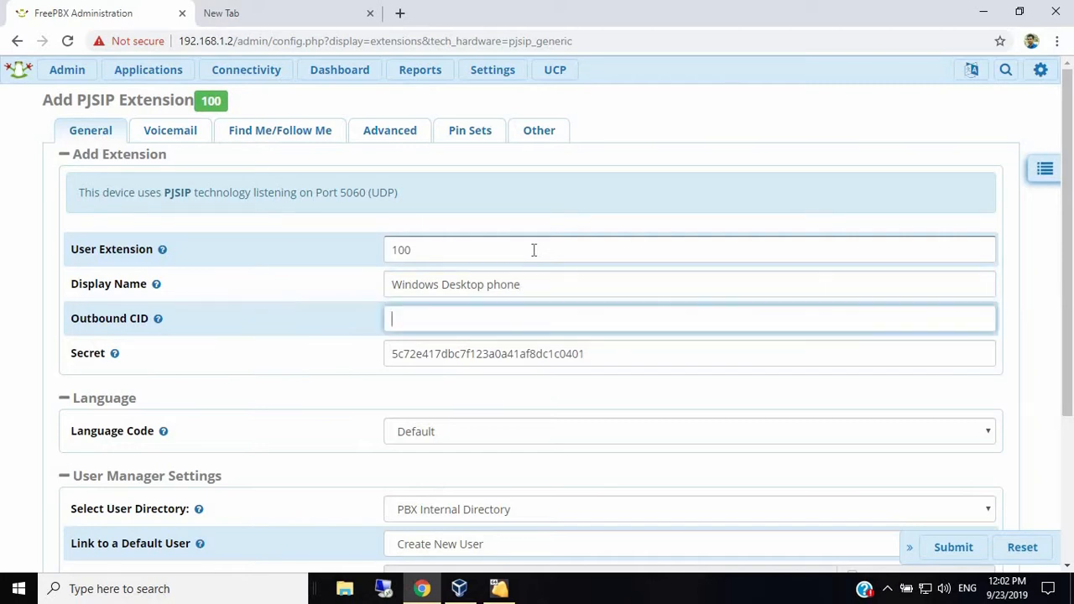
text(100)
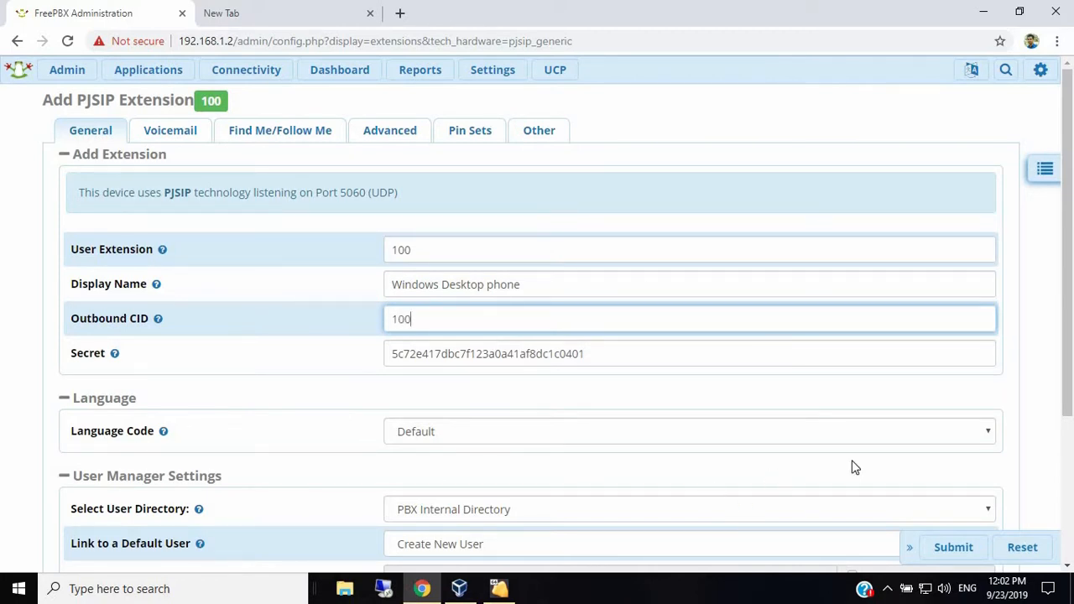
click(1028, 412)
scroll(1028, 413, down, 3)
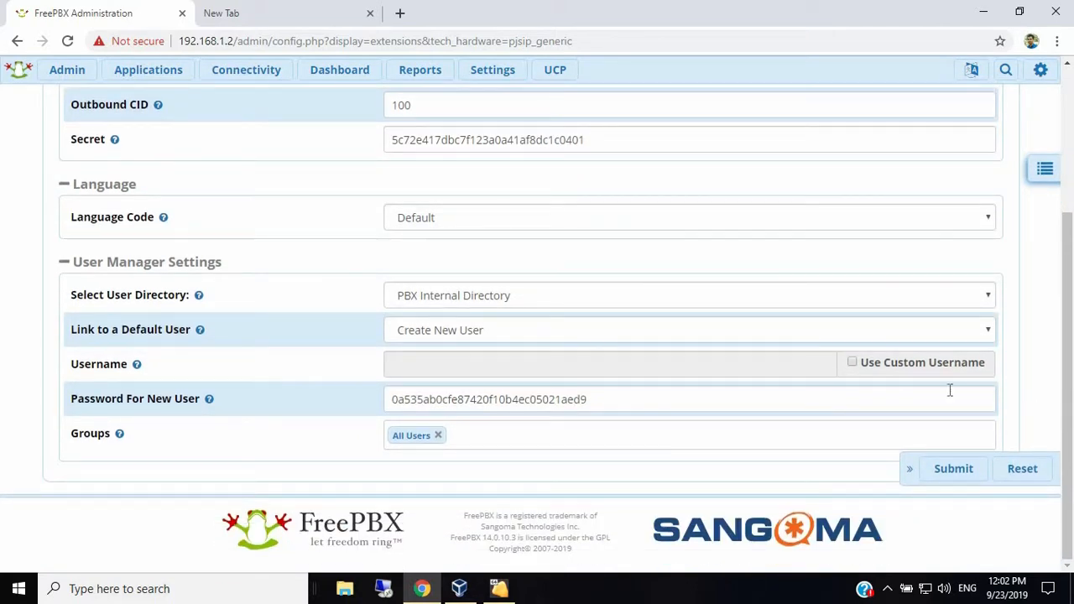
click(721, 336)
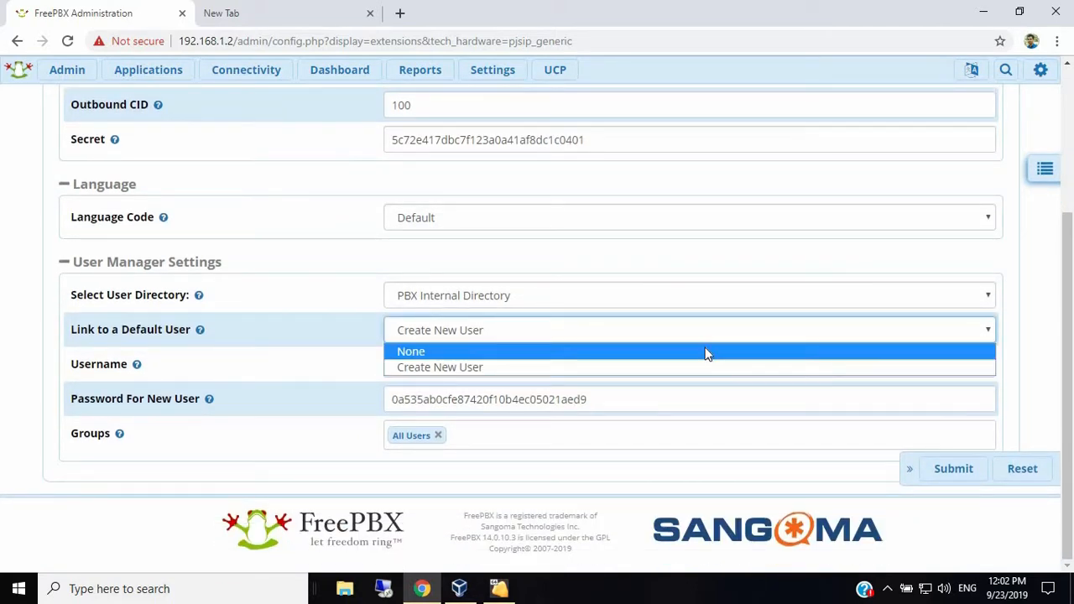
click(705, 351)
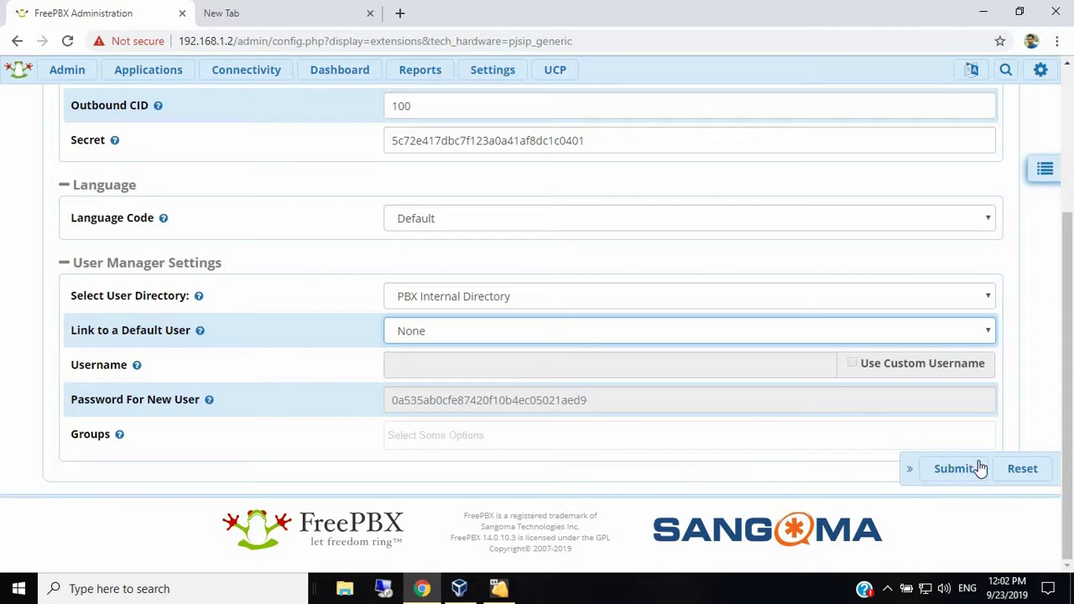
click(952, 476)
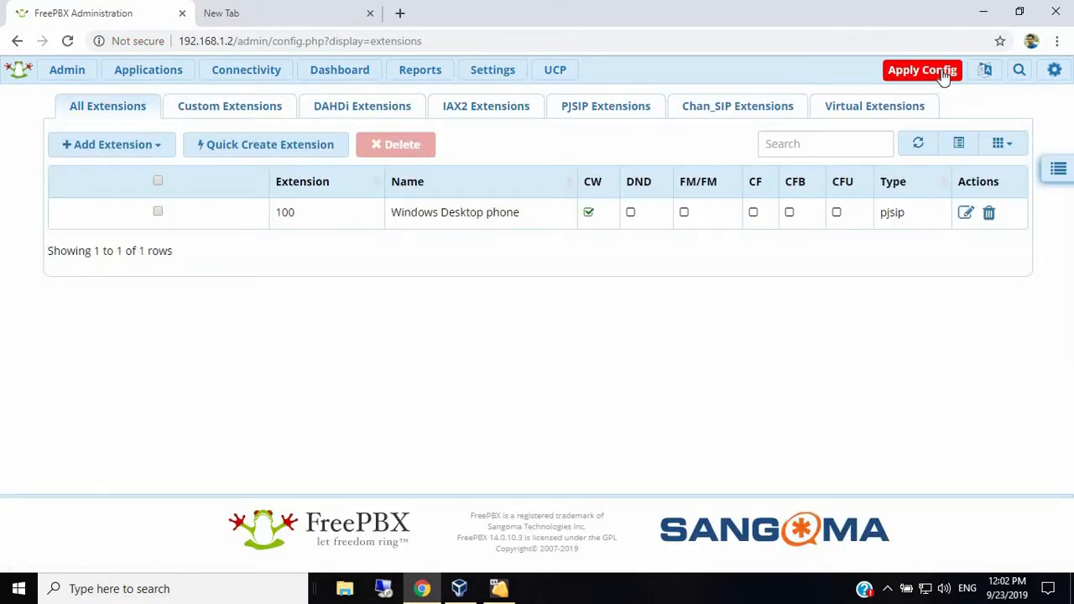
- Apply the pending FreePBX configuration and start a new PJSIP extension
click(948, 74)
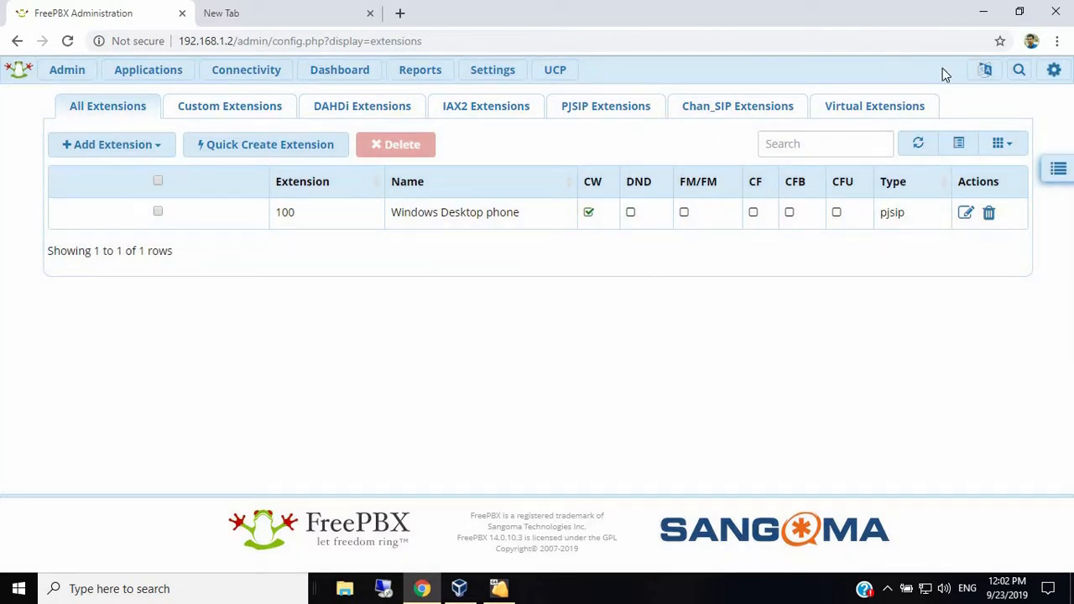
click(146, 153)
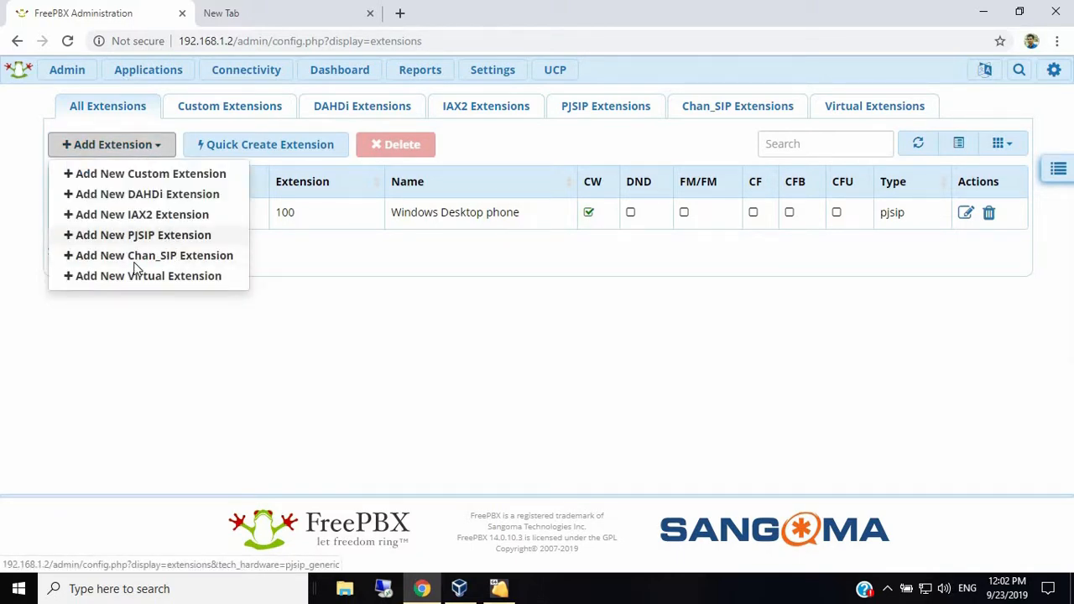
click(168, 236)
- Enter extension 102, display name 'Android soft phone', and outbound CID 102
click(436, 262)
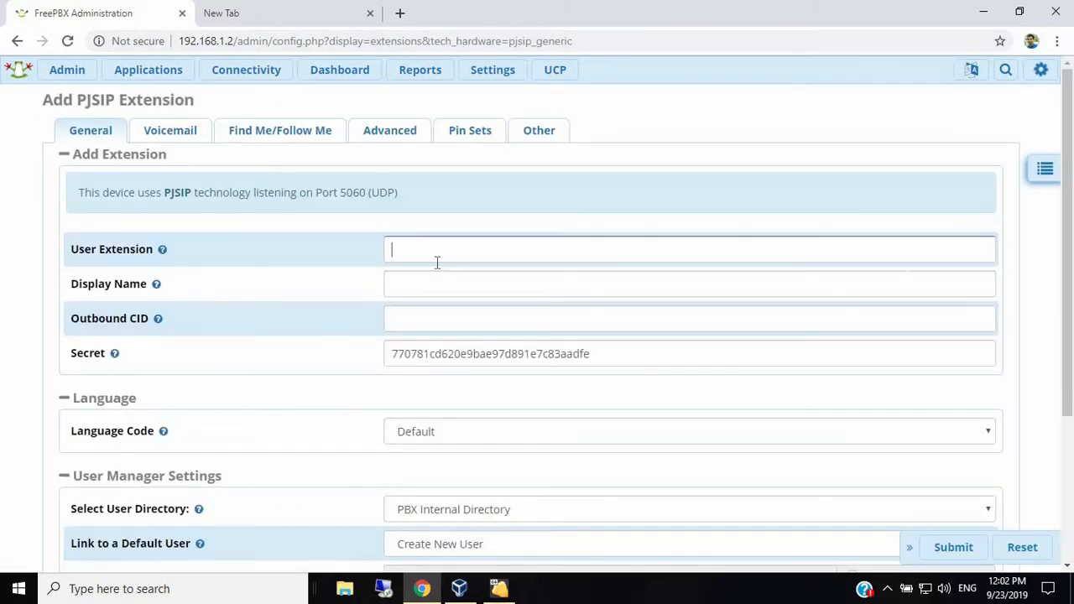
text(102)
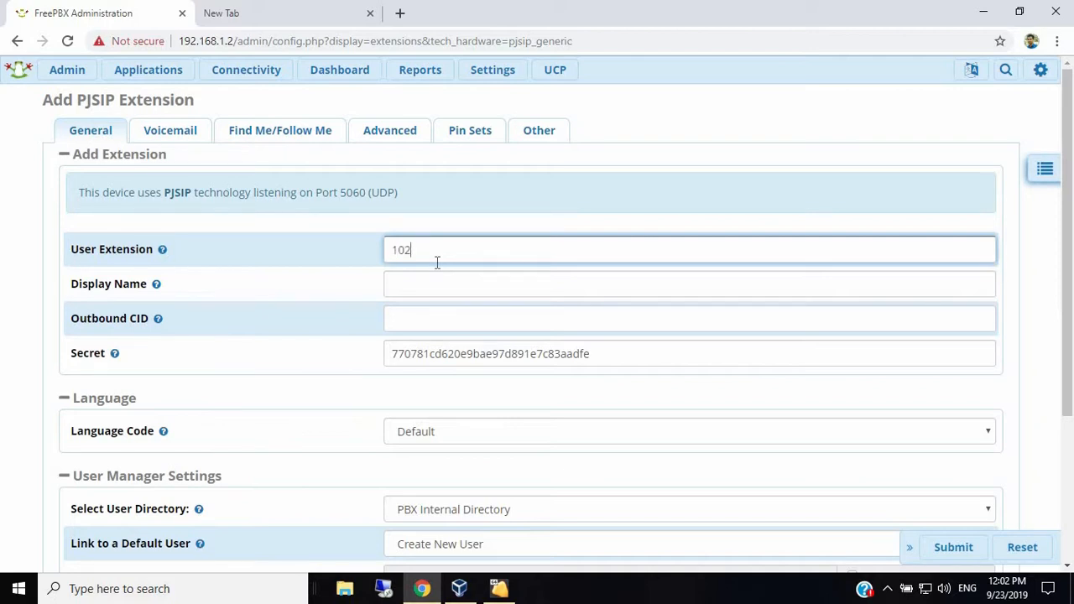
key(Tab)
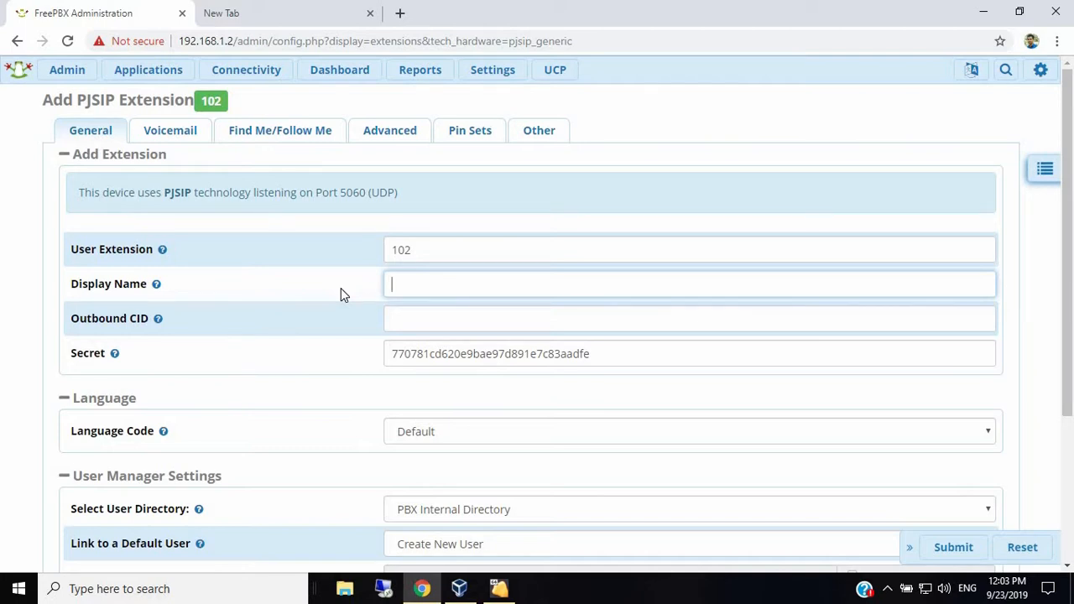
text(And)
text(roid soft phone)
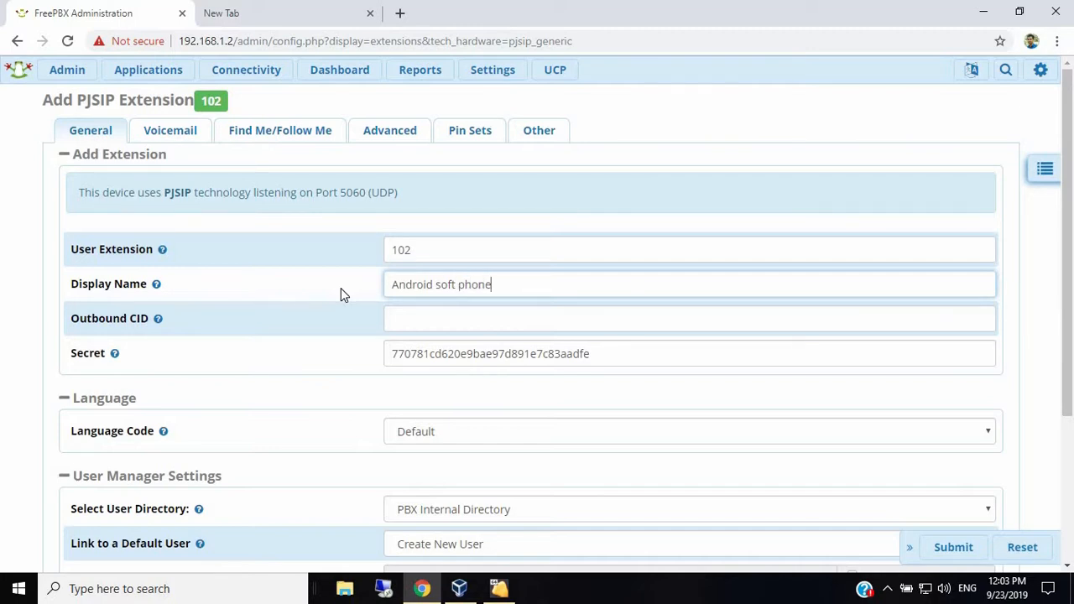
key(Tab)
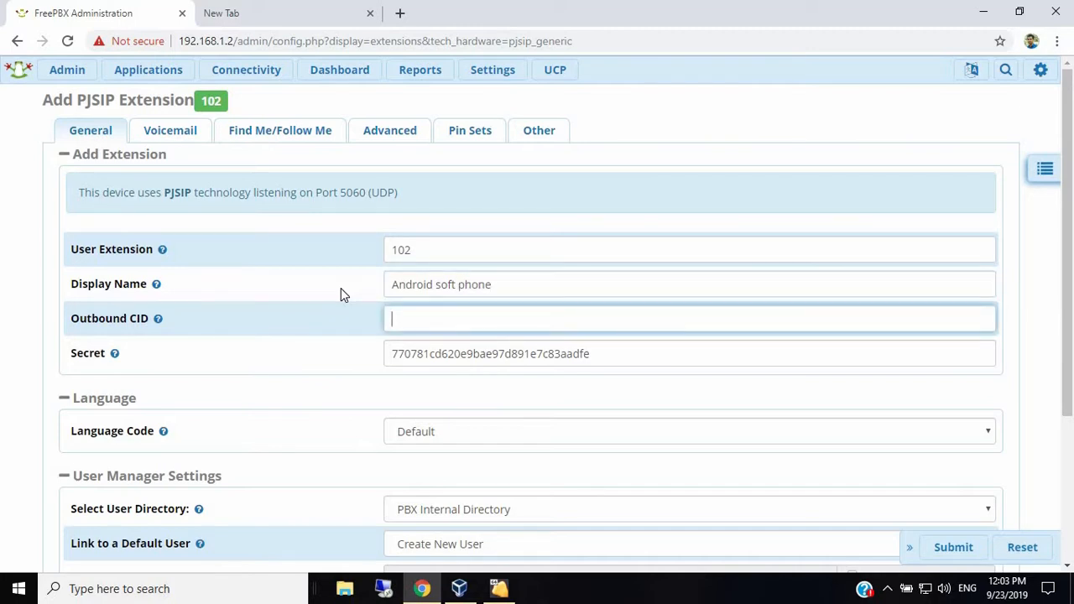
text(102)
click(482, 383)
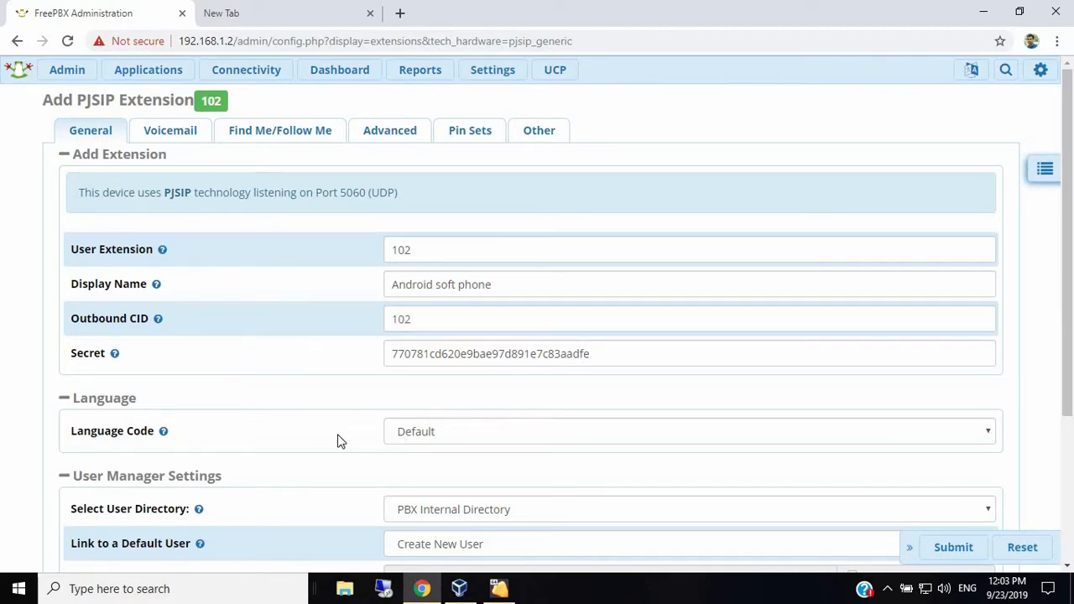
- Link no default user, submit extension 102, and apply the configuration
scroll(332, 435, down, 3)
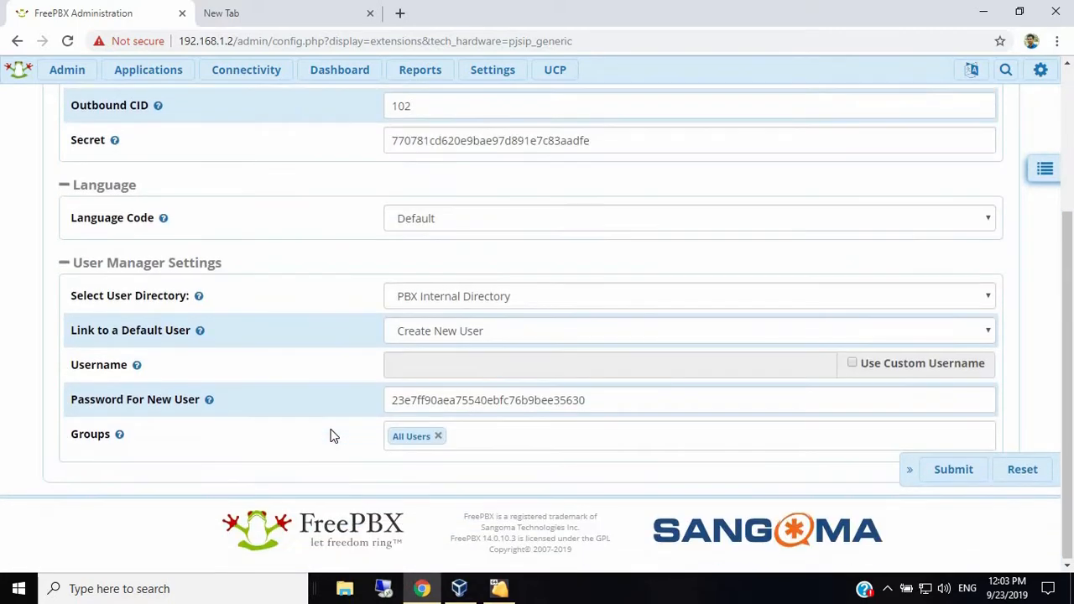
click(470, 331)
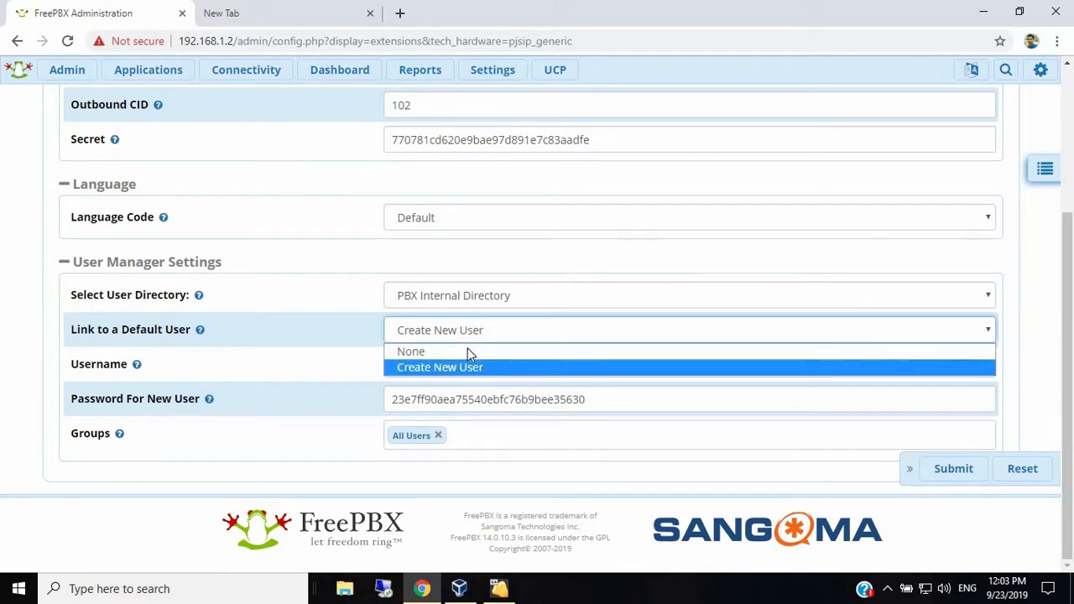
click(415, 348)
click(954, 469)
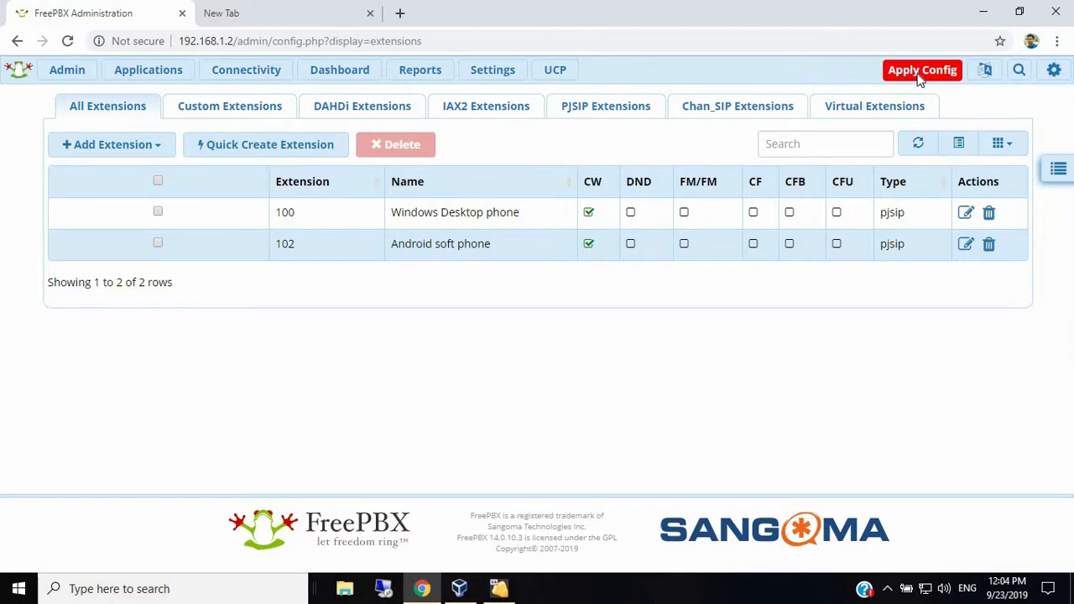
click(918, 78)
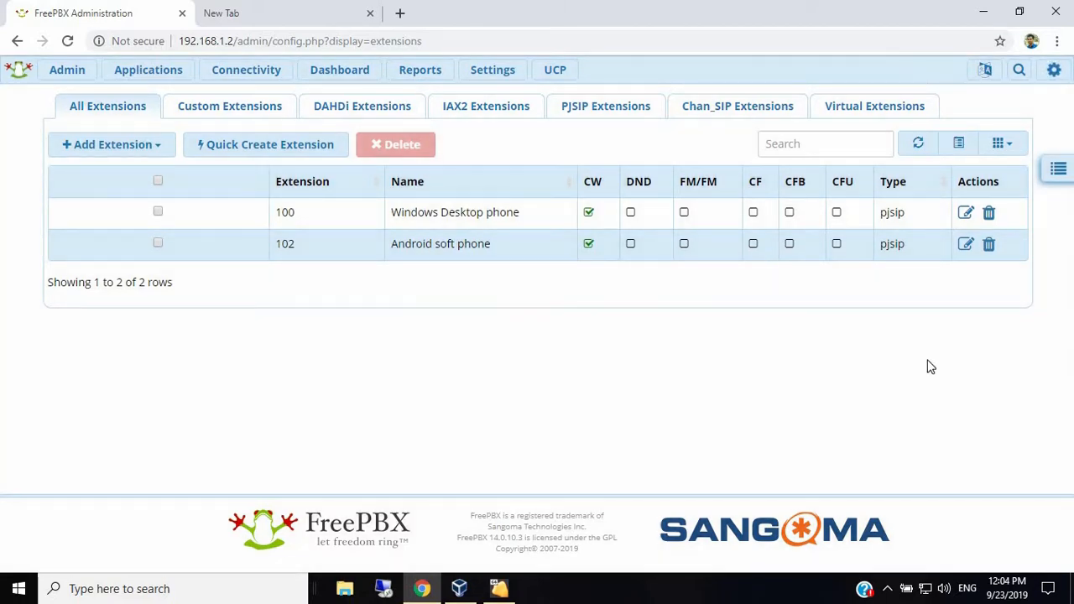
click(888, 590)
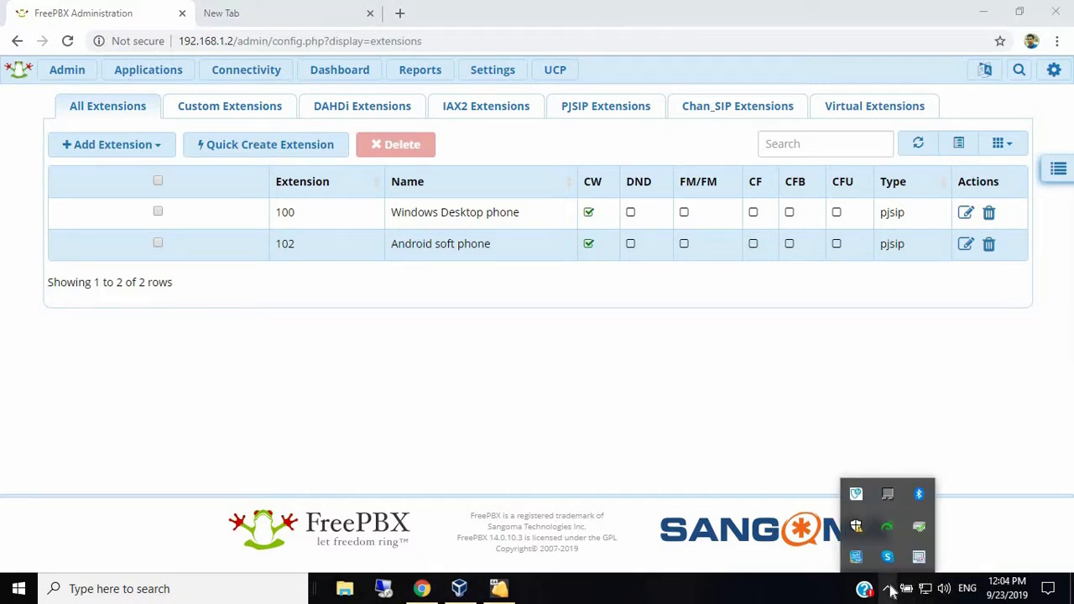
- Launch Zoiper5 from the Start menu and bring up extension 100's edit page in FreePBX
key(super)
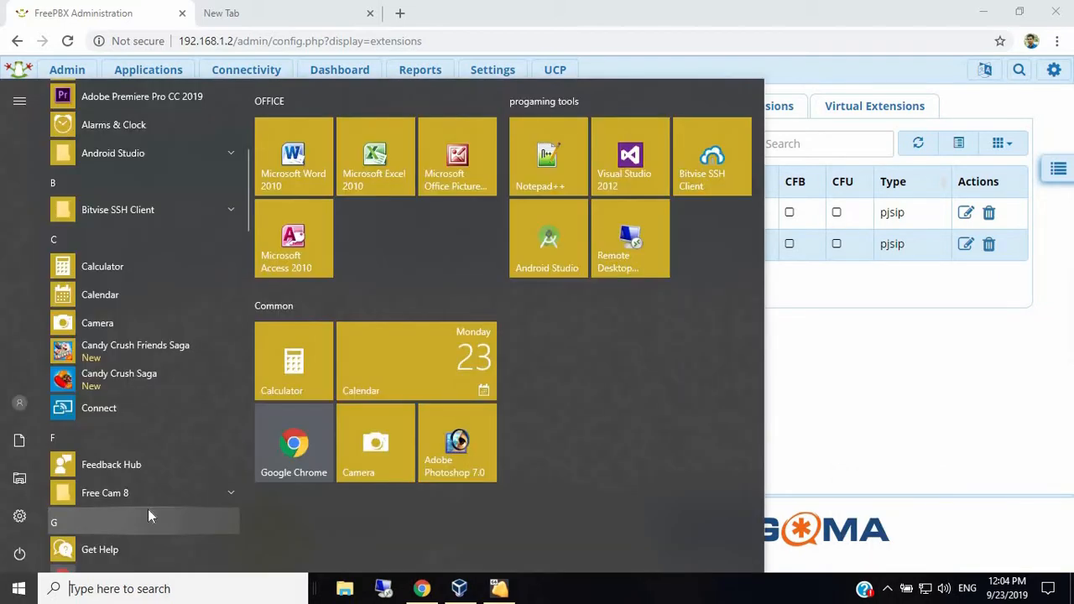
text(zo)
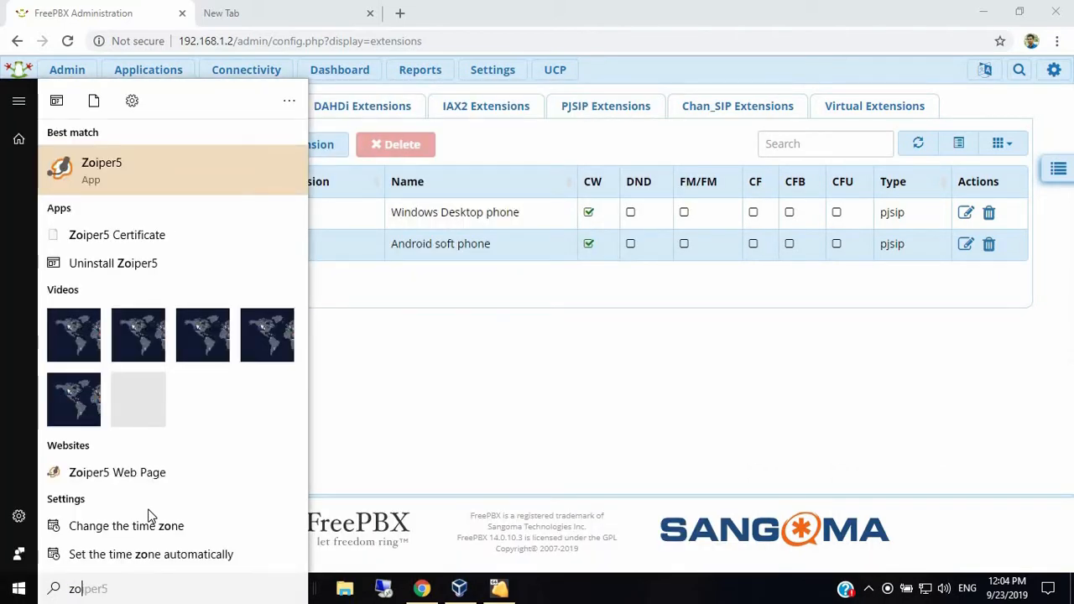
click(125, 166)
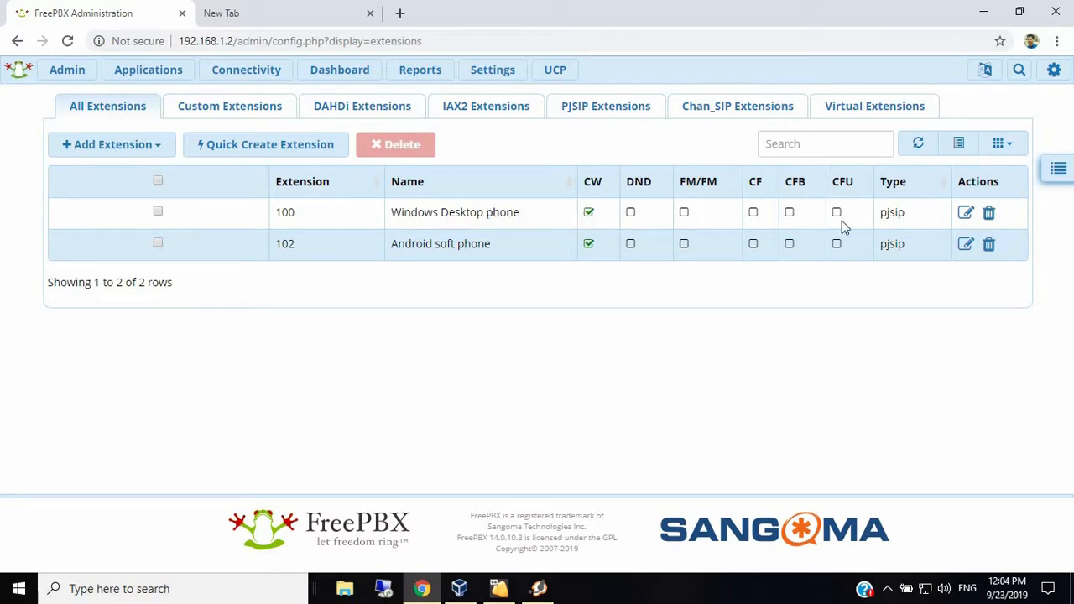
click(965, 236)
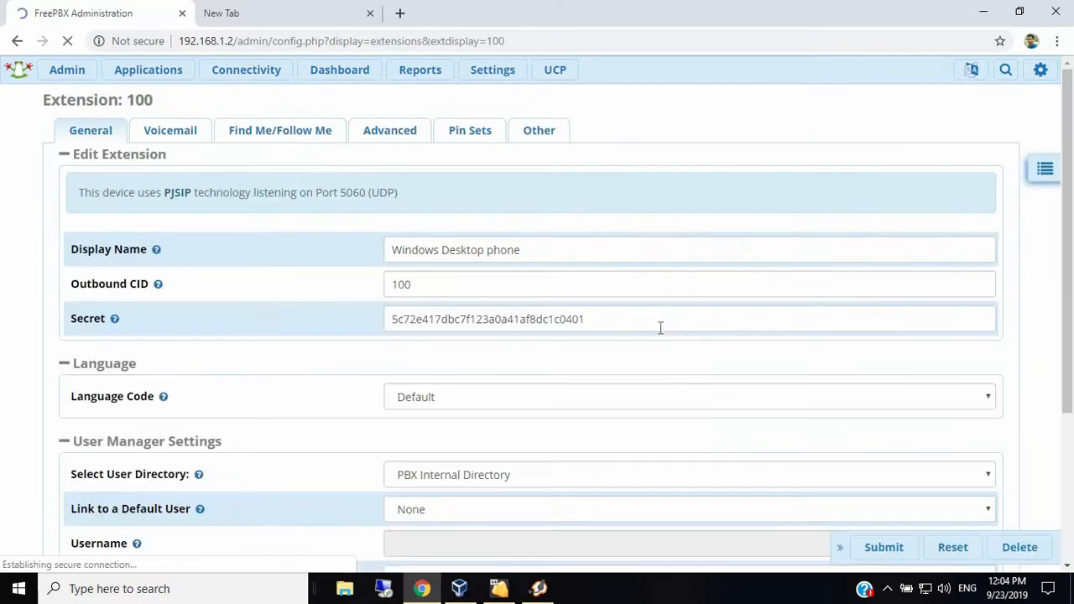
scroll(659, 329, down, 2)
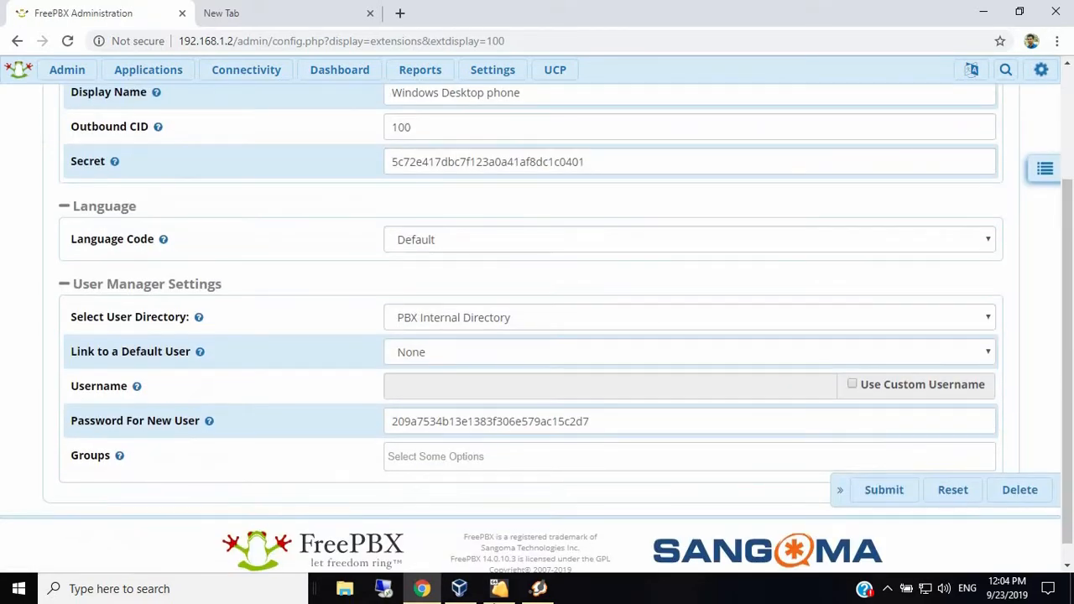
click(537, 588)
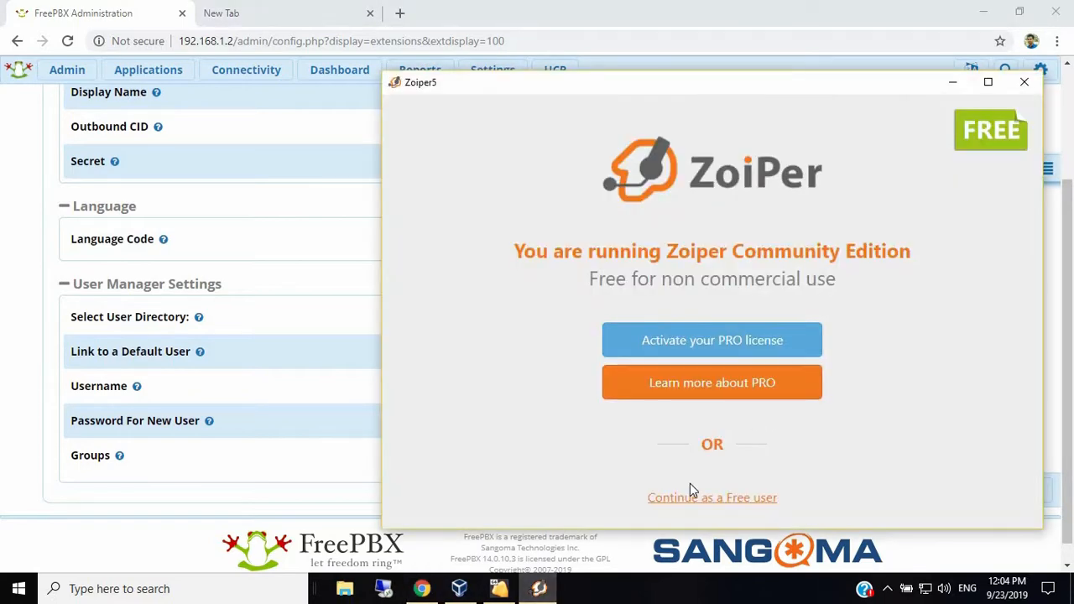
click(733, 495)
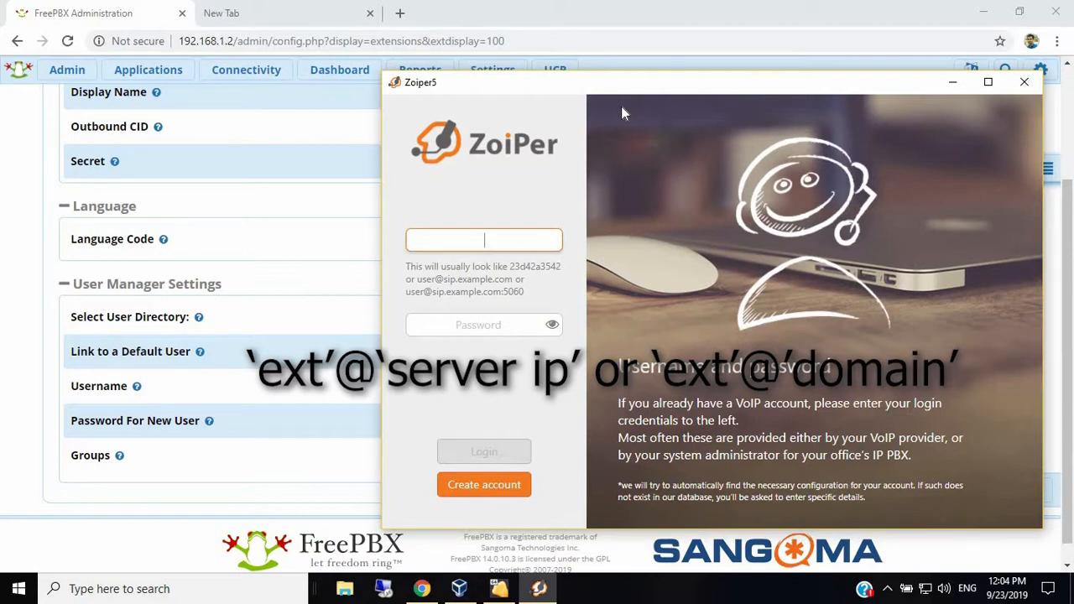
text(100)
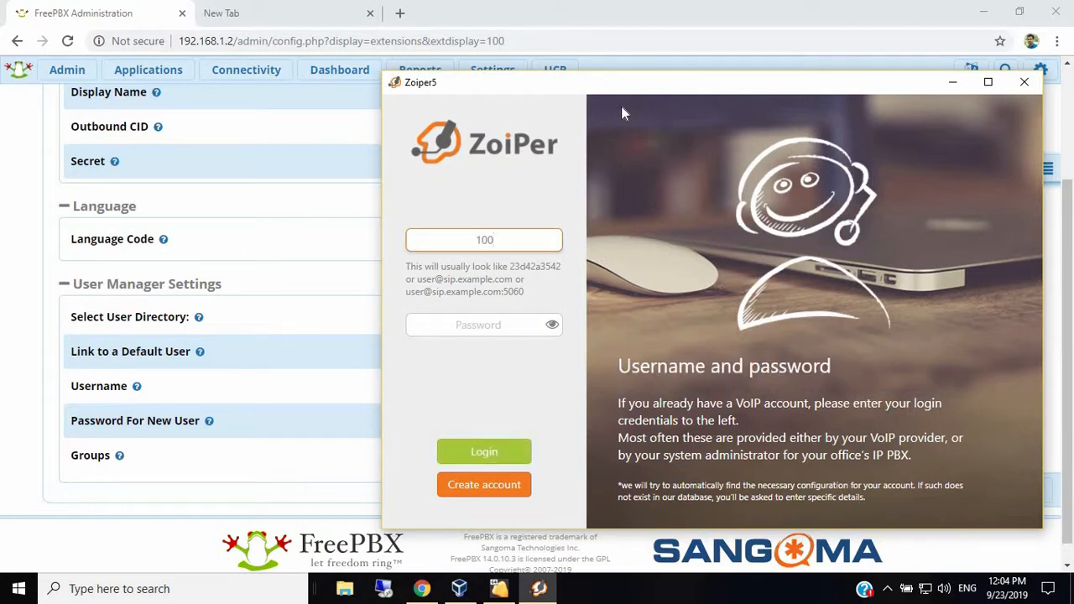
text(@192.168.1.2)
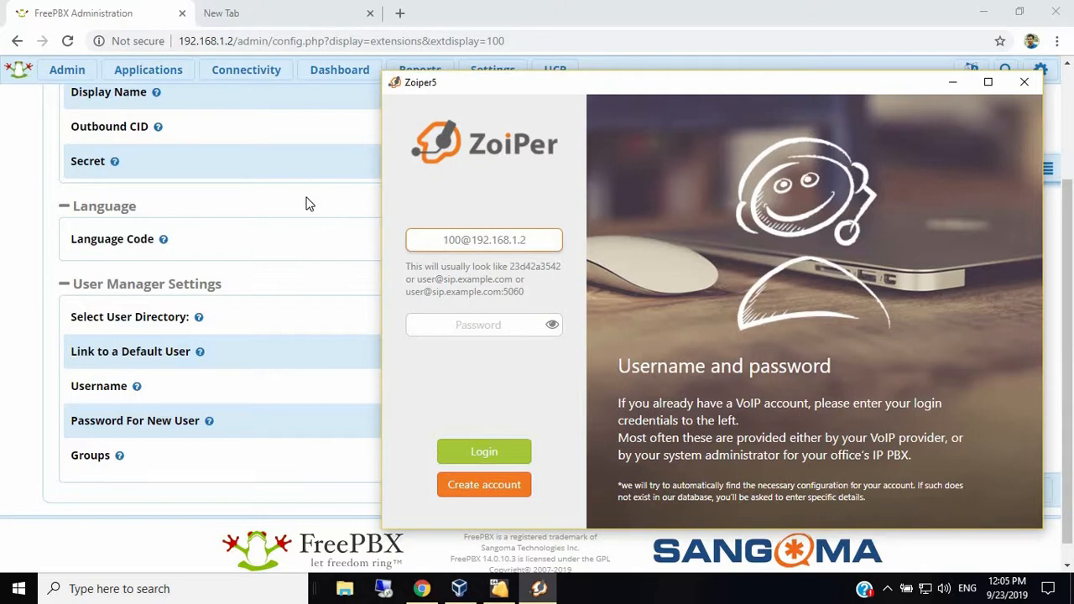
key(alt+Tab)
click(520, 165)
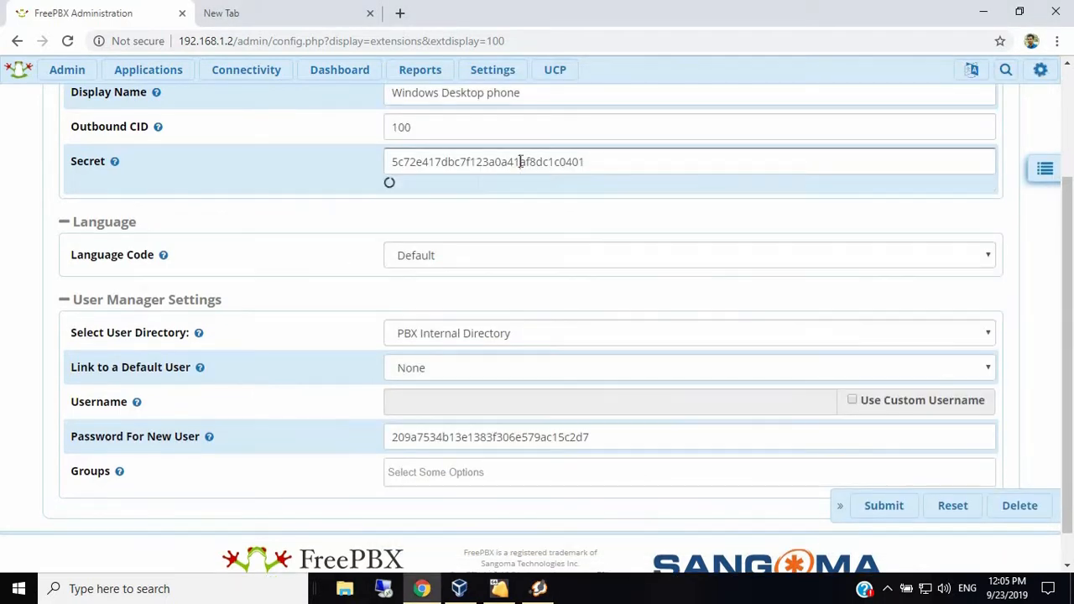
double_click(520, 165)
right_click(522, 162)
click(568, 256)
- Paste the secret as Zoiper's password, log in, accept hostname 192.168.1.2, skip authentication/proxy
key(alt+Tab)
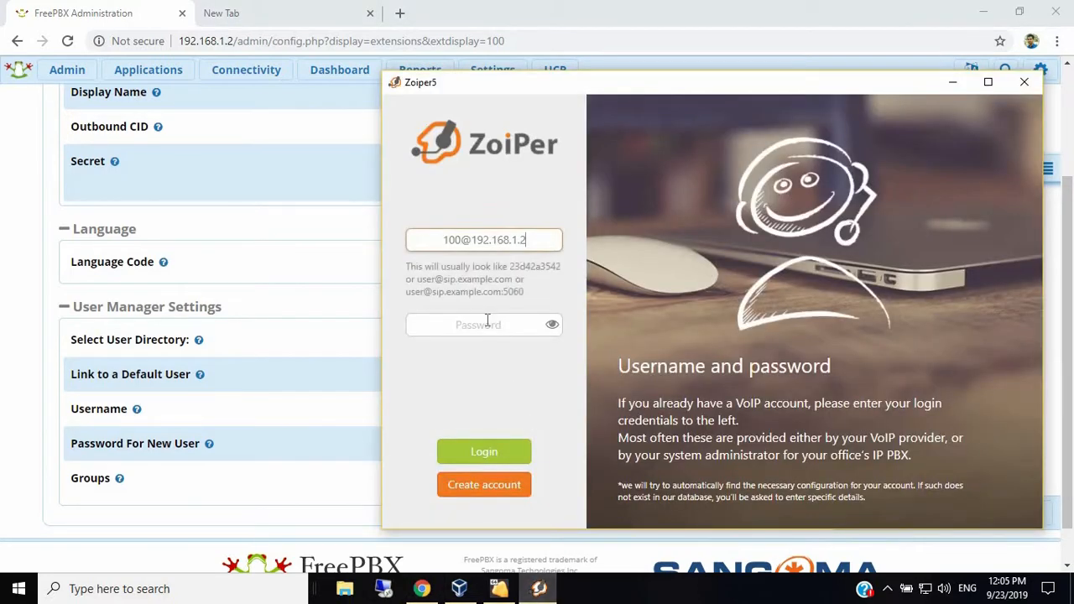
click(487, 280)
right_click(485, 280)
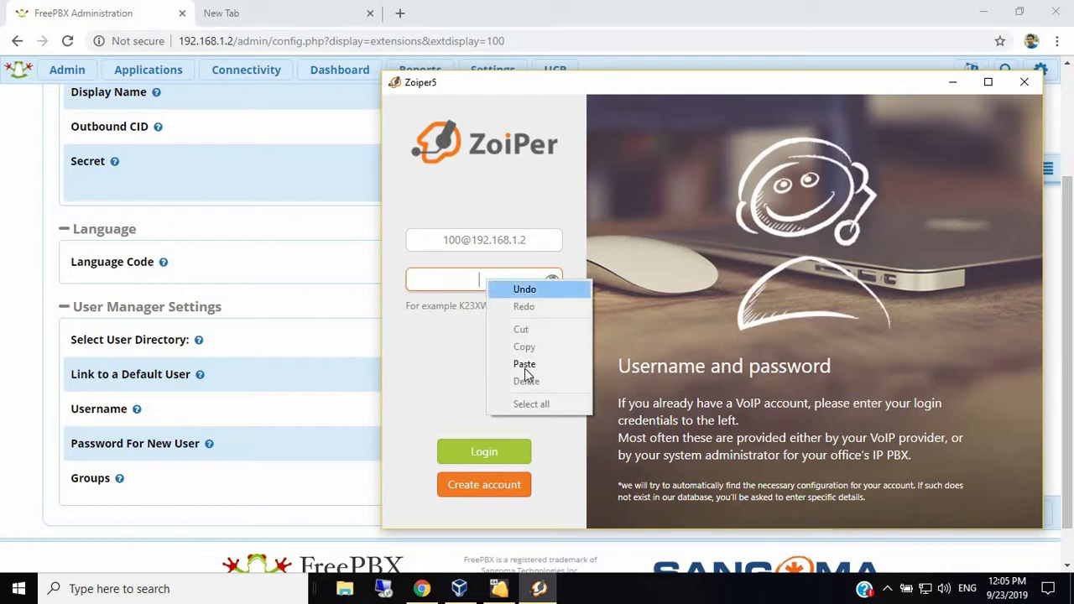
click(523, 361)
click(486, 454)
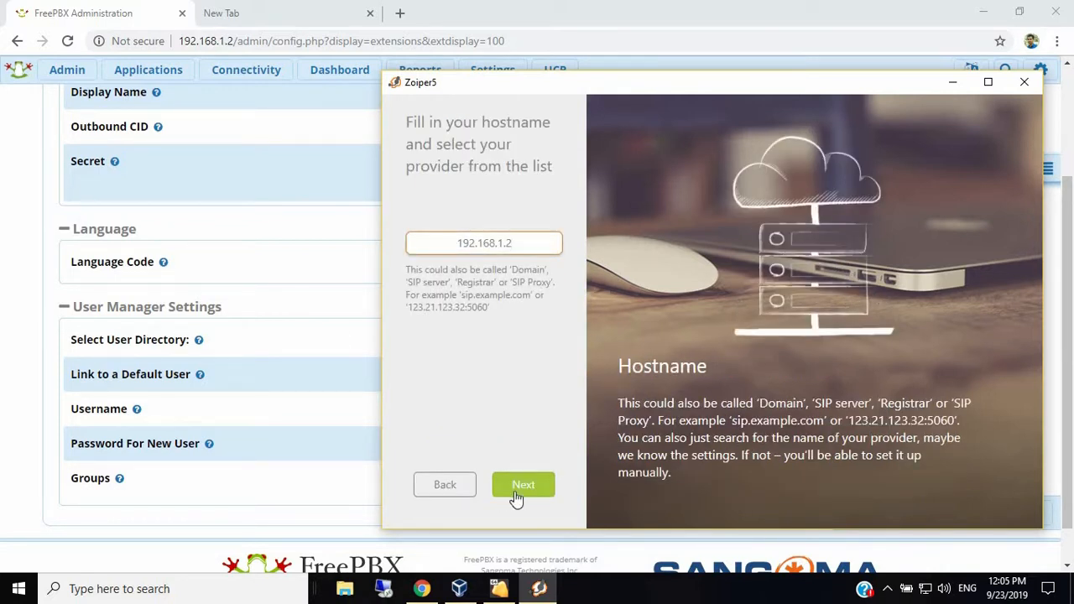
click(520, 488)
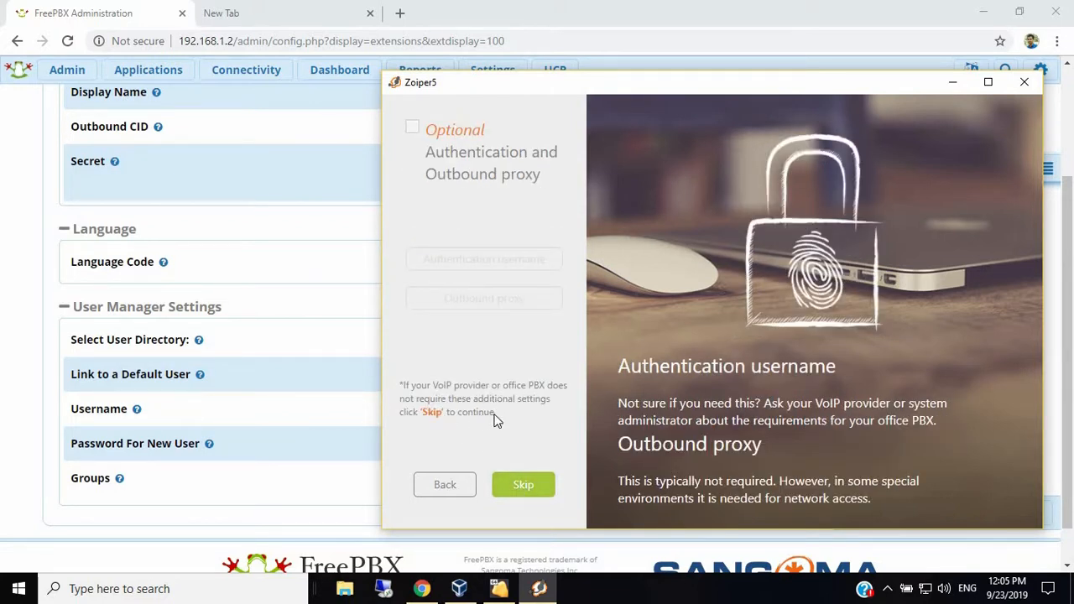
click(527, 484)
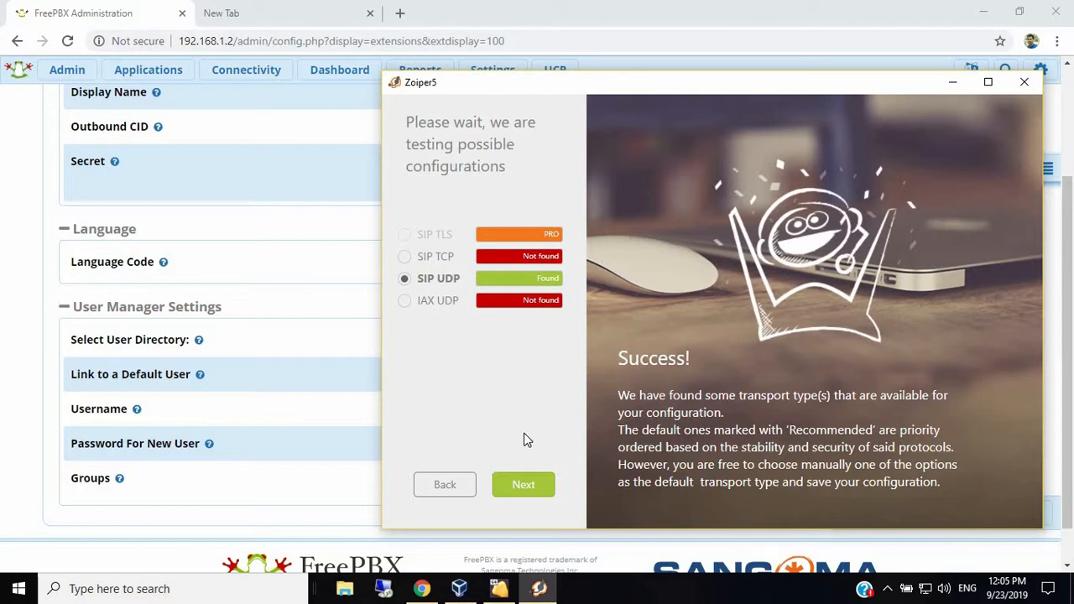
- Accept the found SIP UDP transport, skip audio/video device setup, then toggle the dialpad
click(520, 490)
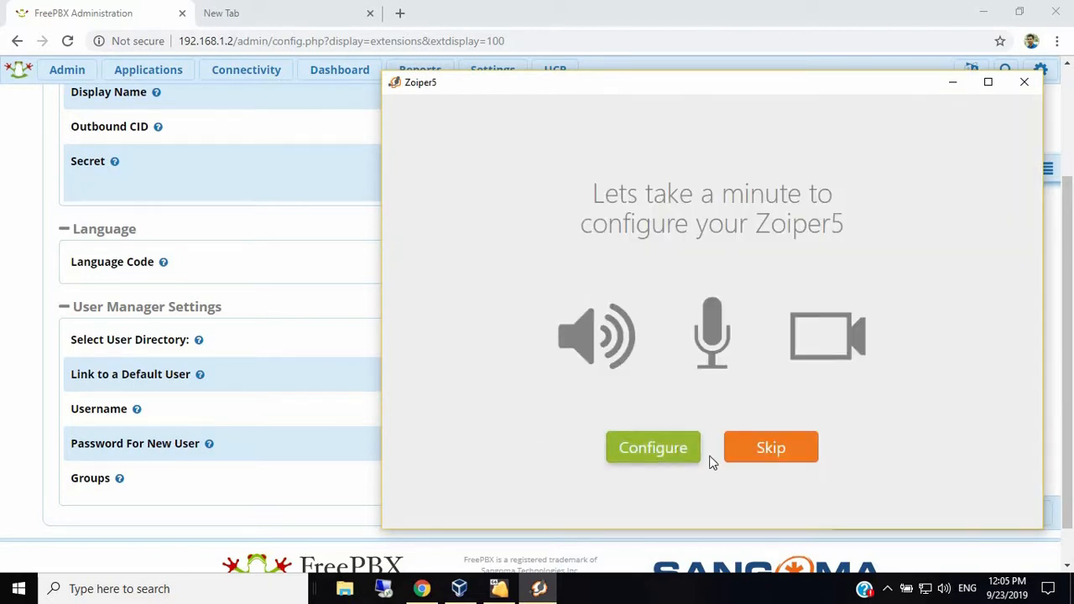
click(756, 454)
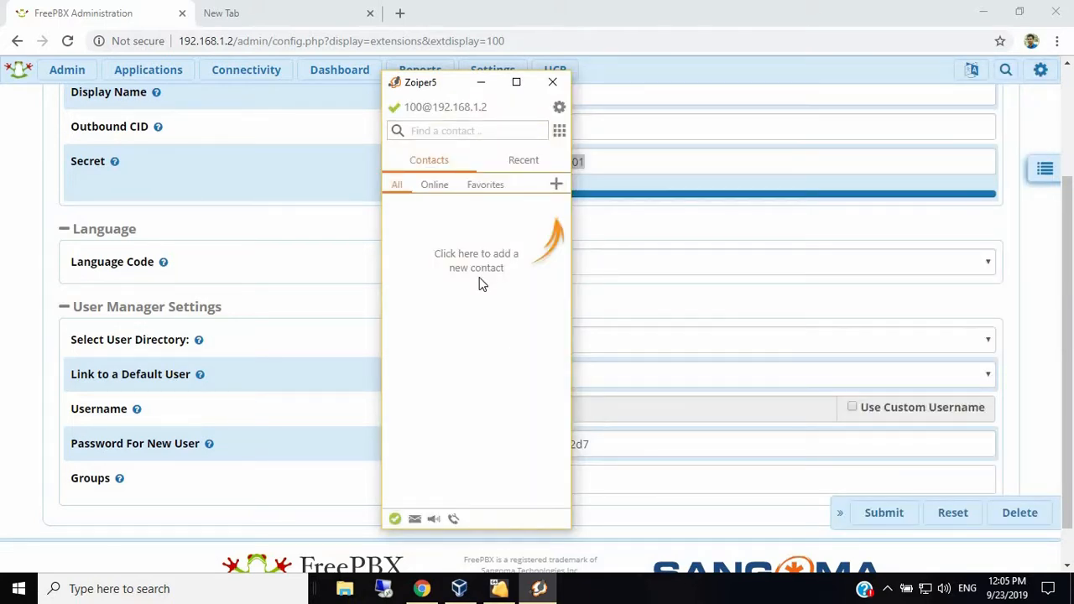
click(558, 133)
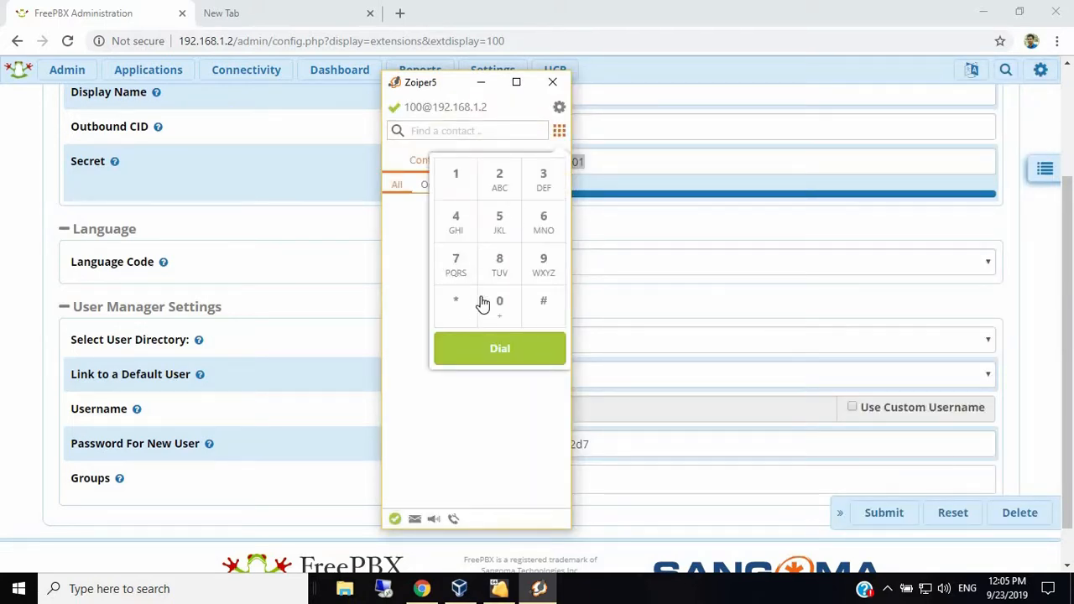
click(495, 399)
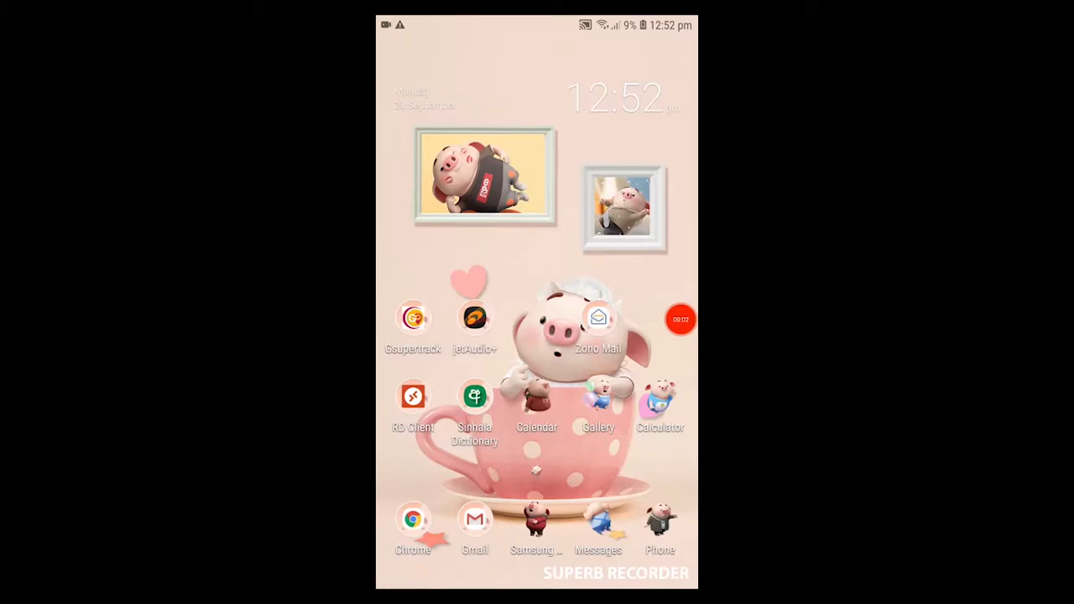
- On the Android phone, launch Play Store and search Apps for 'gs wave'
drag(537, 453, 536, 210)
drag(436, 251, 637, 252)
click(598, 122)
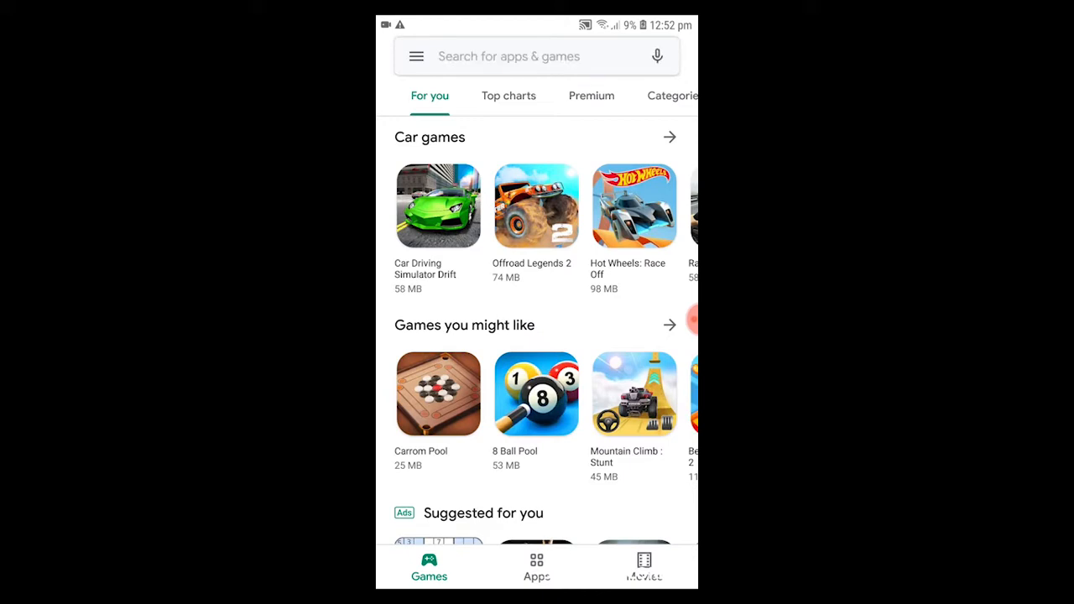
click(536, 568)
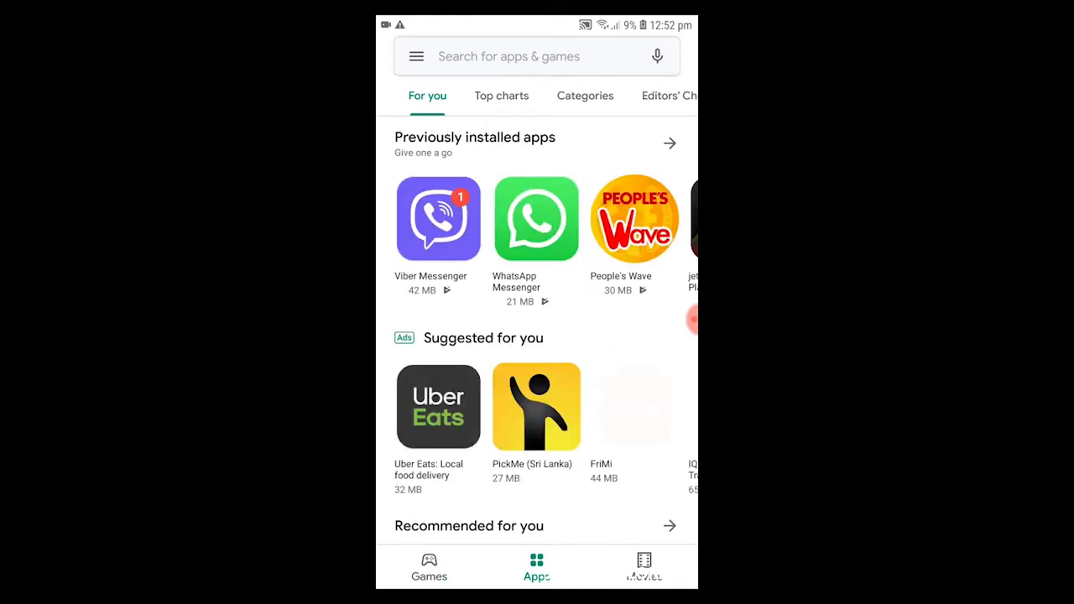
click(536, 56)
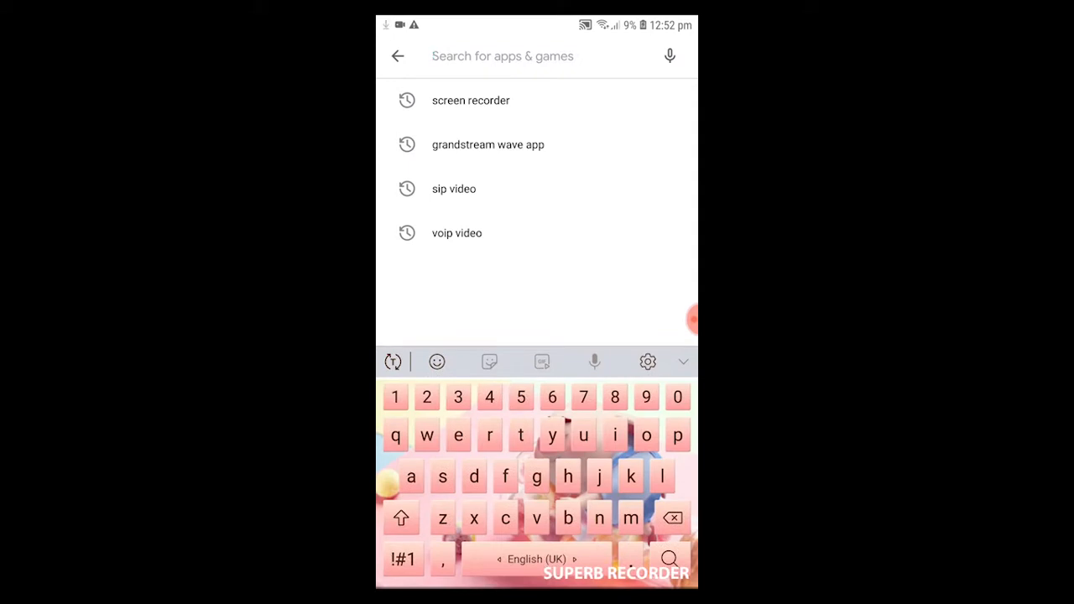
text(gs)
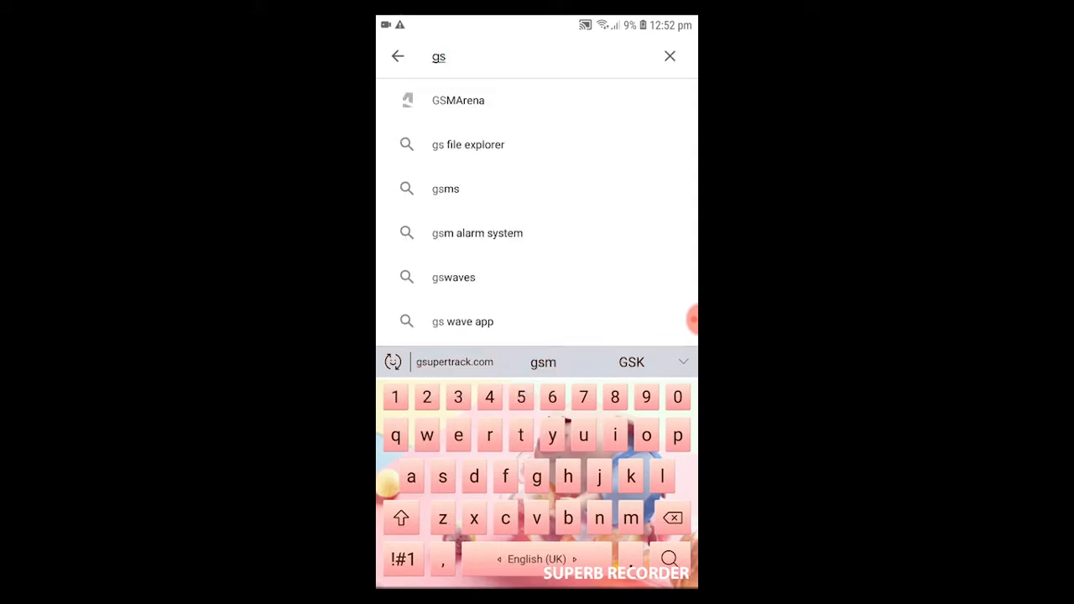
text( wa)
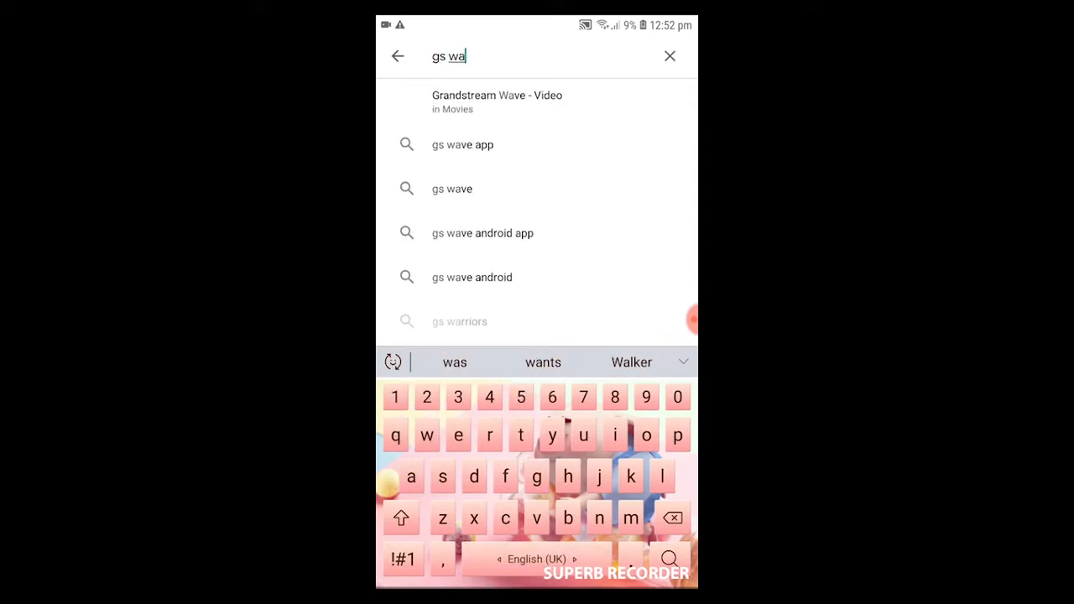
text(ve)
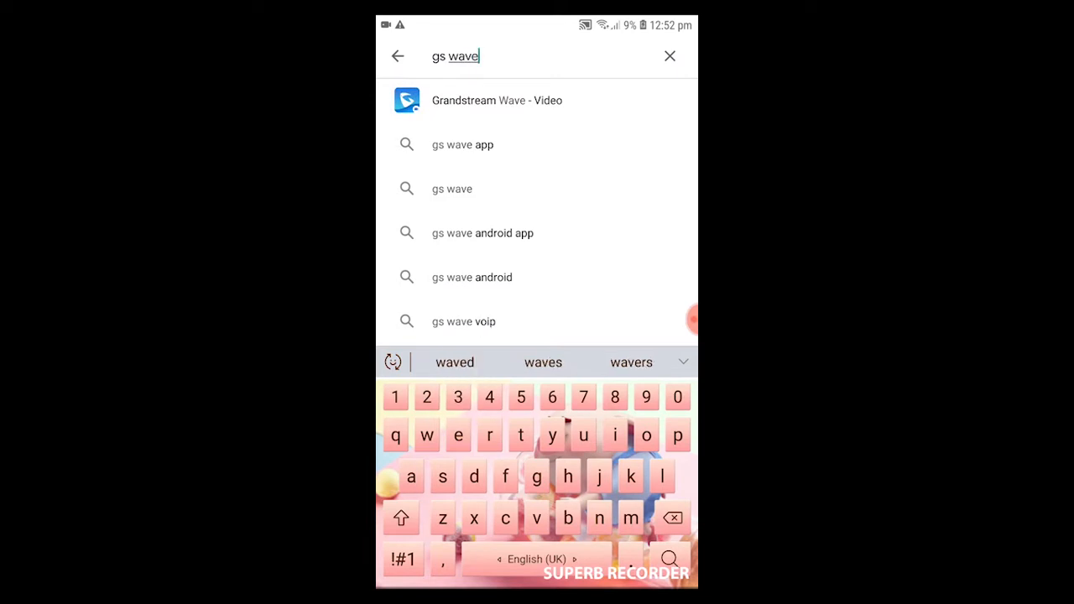
key(Return)
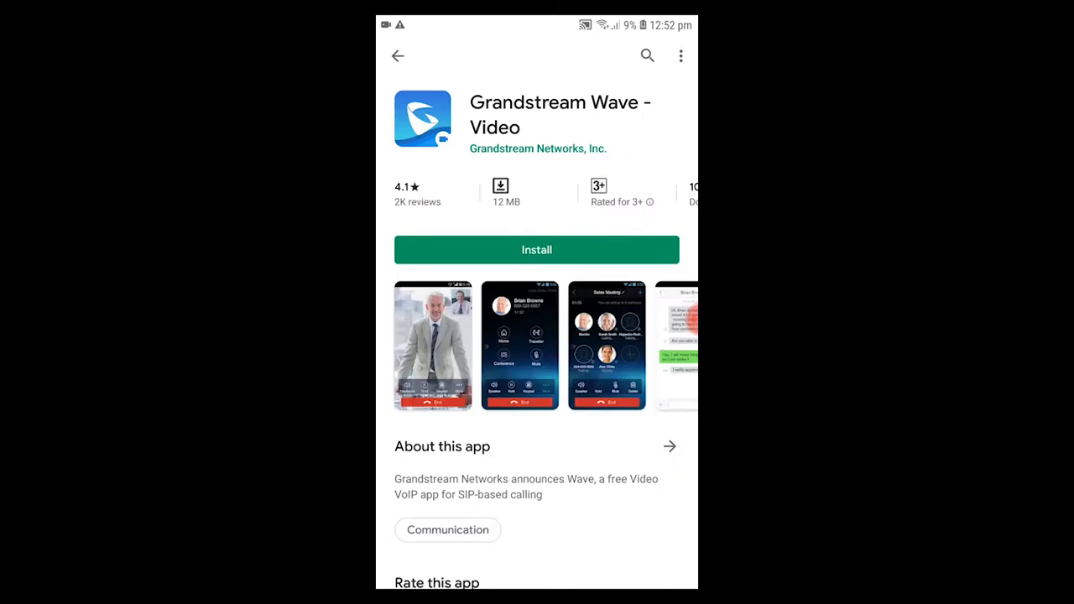
- Install Grandstream Wave - Video from its Play Store page and wait for installation to finish
scroll(536, 336, down, 2)
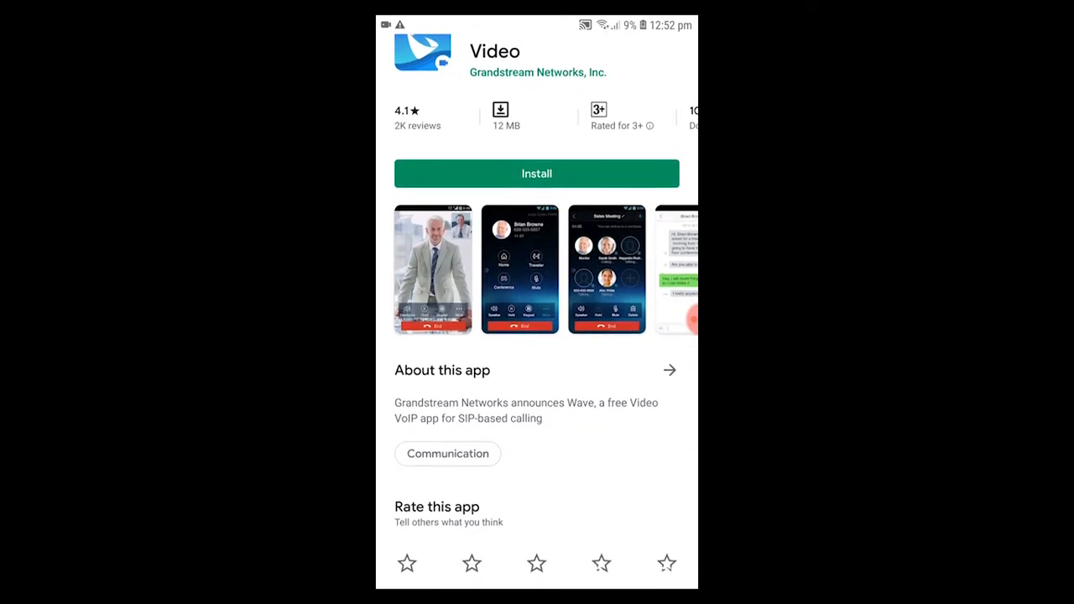
scroll(536, 268, right, 3)
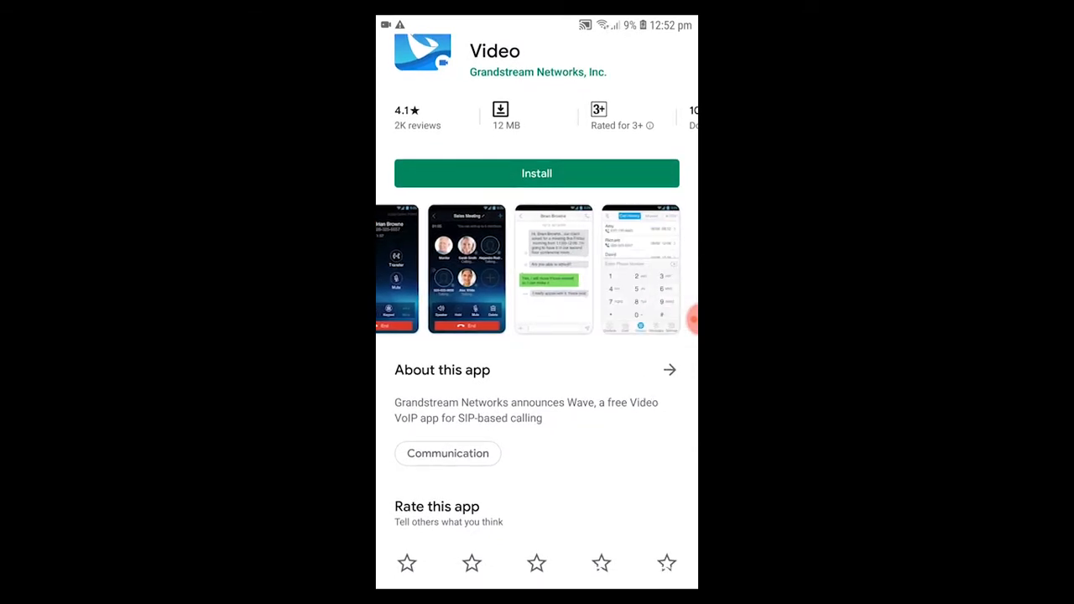
click(536, 173)
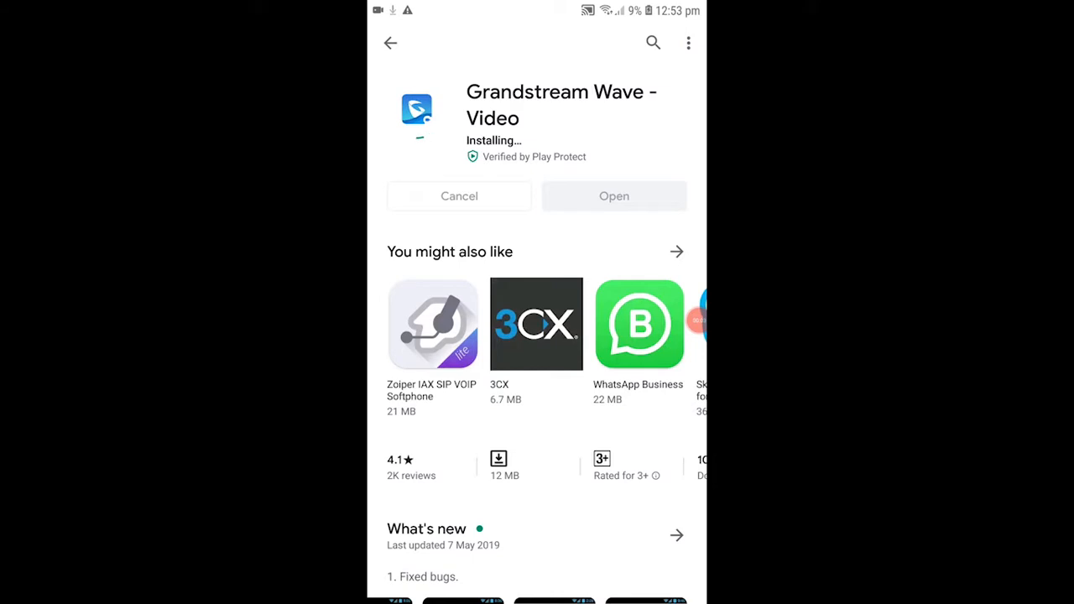
scroll(570, 533, down, 1)
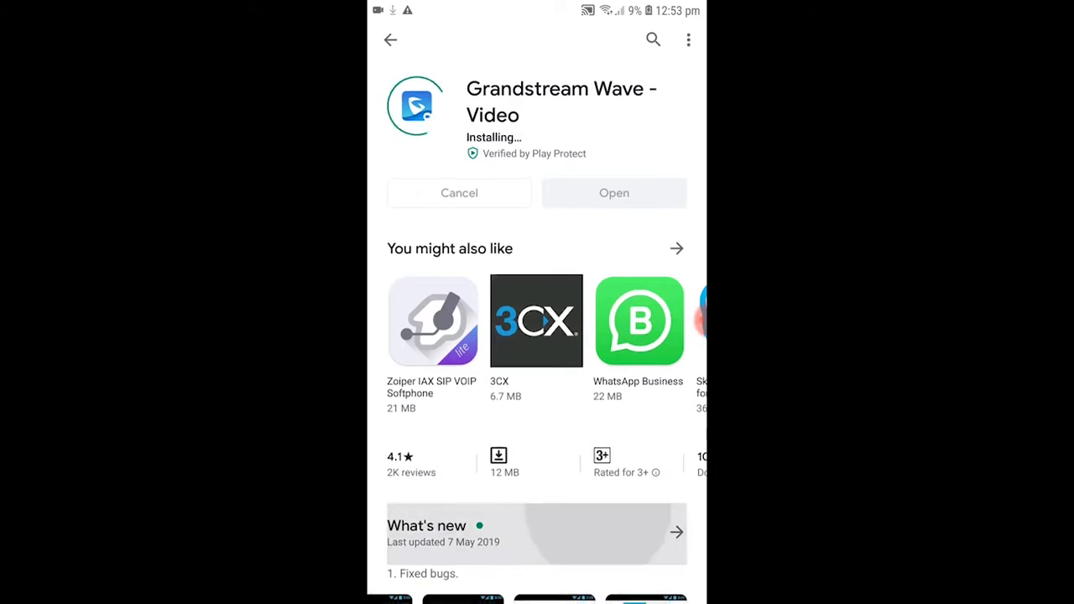
scroll(537, 336, down, 1)
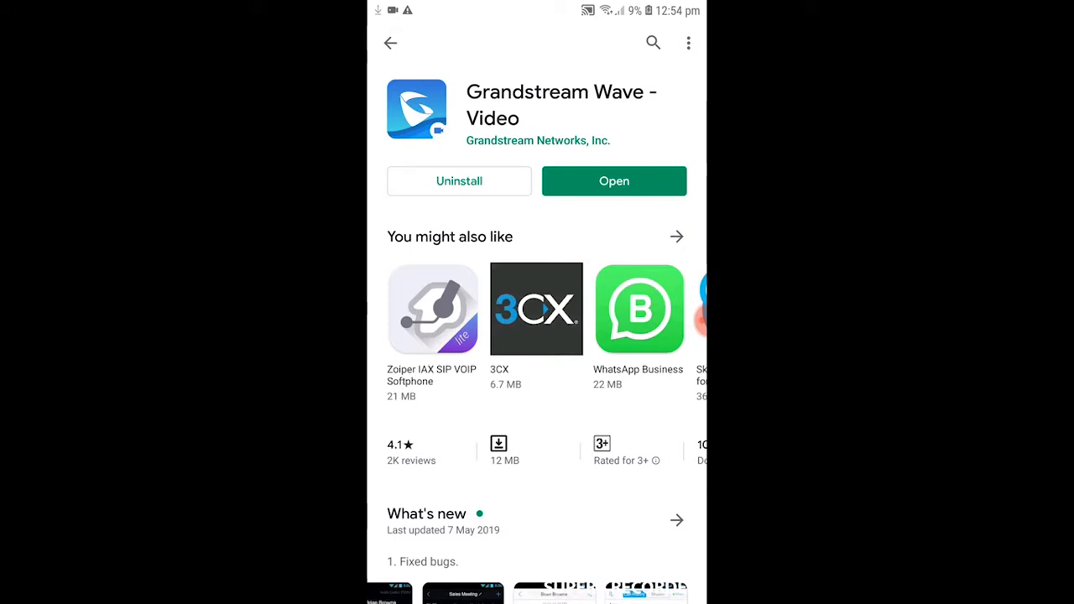
- Launch Grandstream Wave and allow camera, audio, media files, contacts and phone call permissions
click(614, 181)
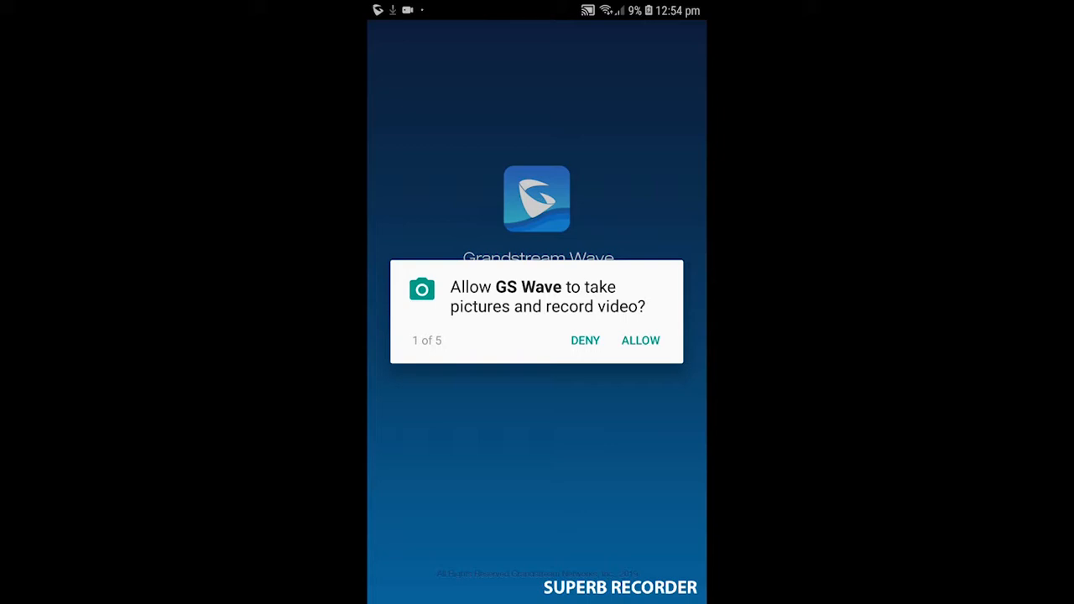
click(640, 340)
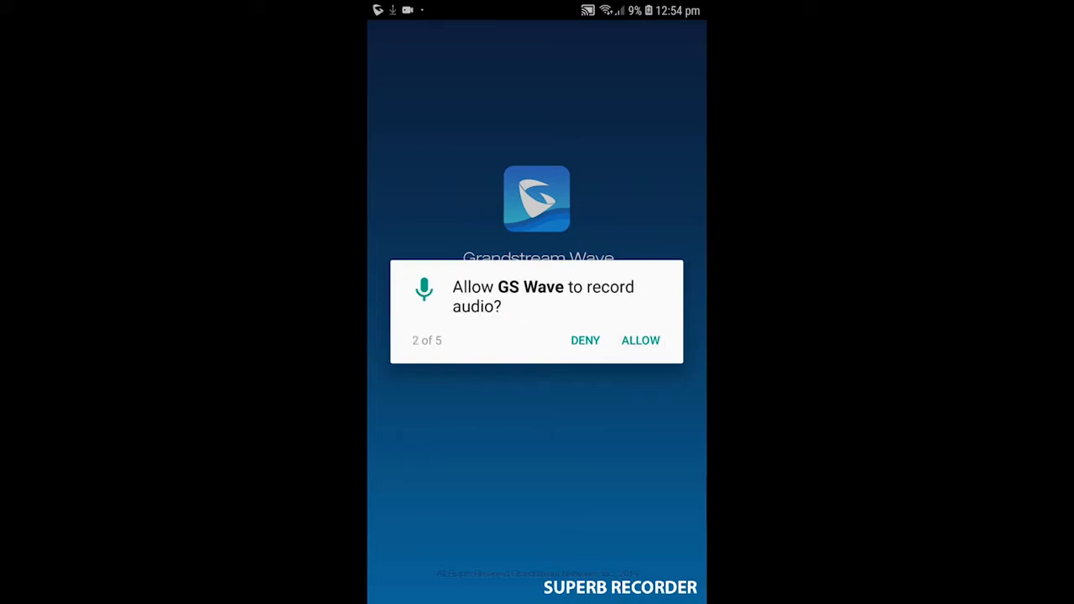
click(640, 339)
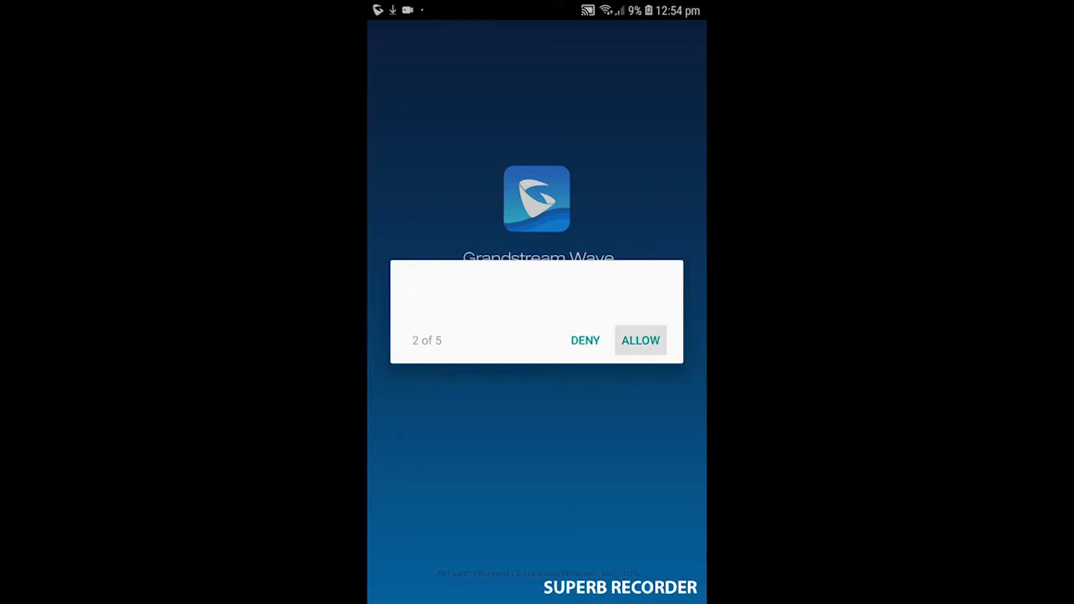
click(640, 340)
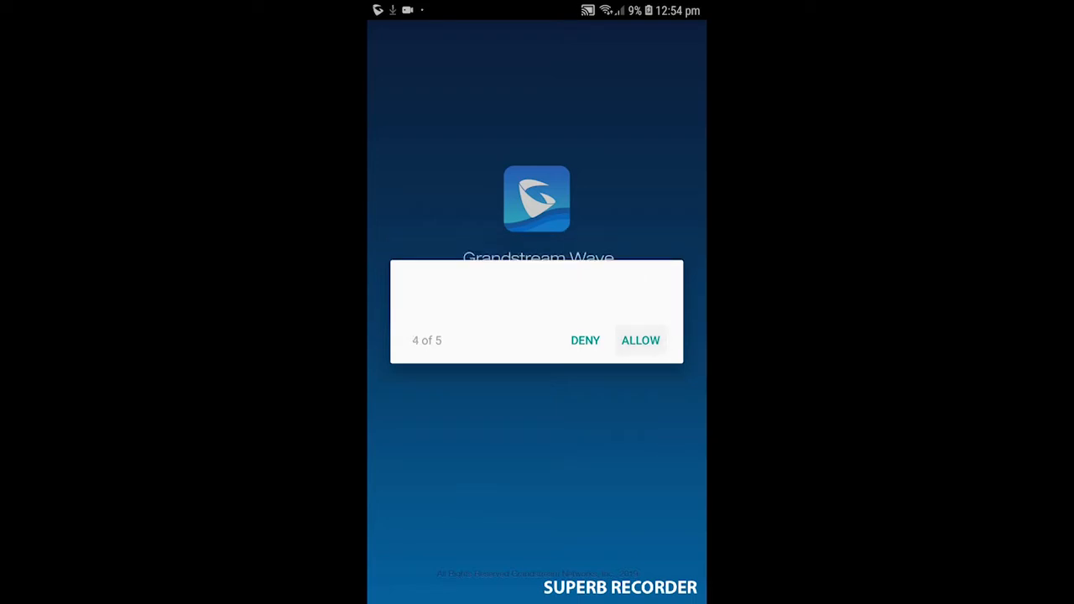
click(640, 340)
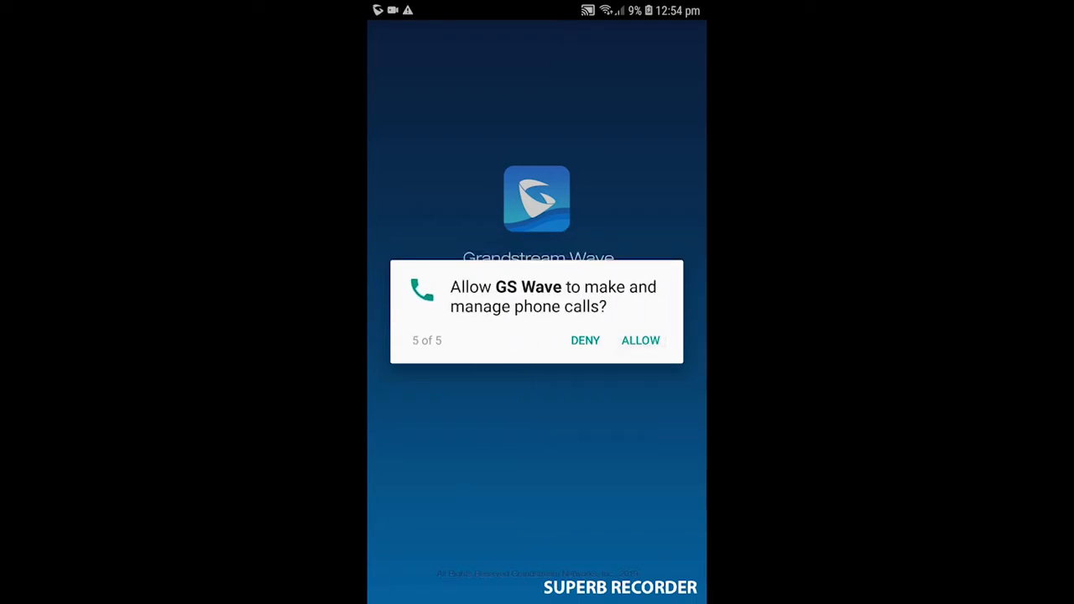
click(640, 340)
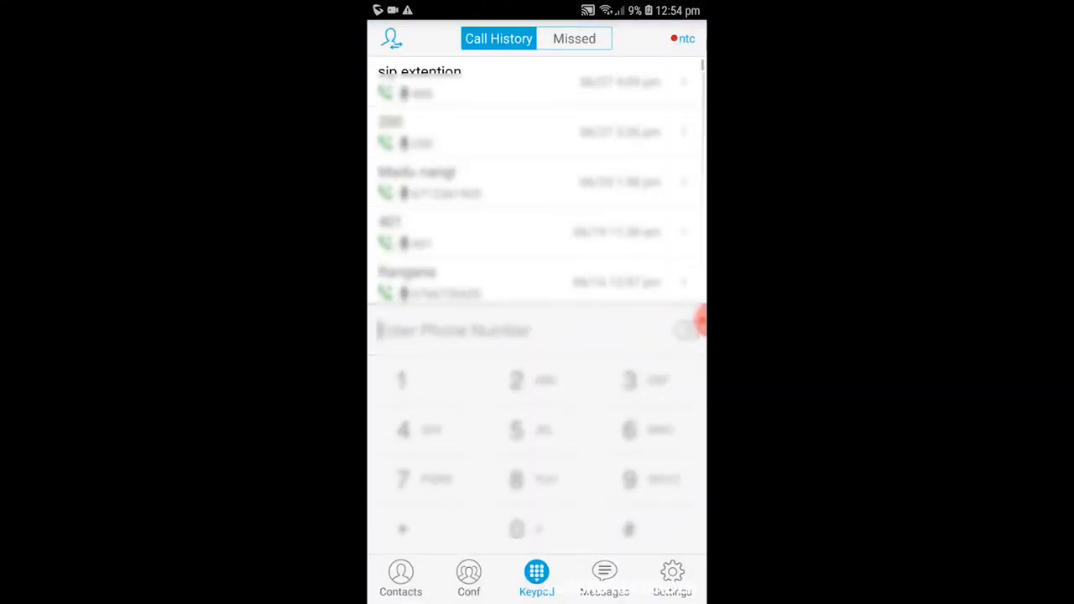
- In Grandstream Wave settings, add a new account and choose the generic SIP Account type
scroll(537, 302, down, 10)
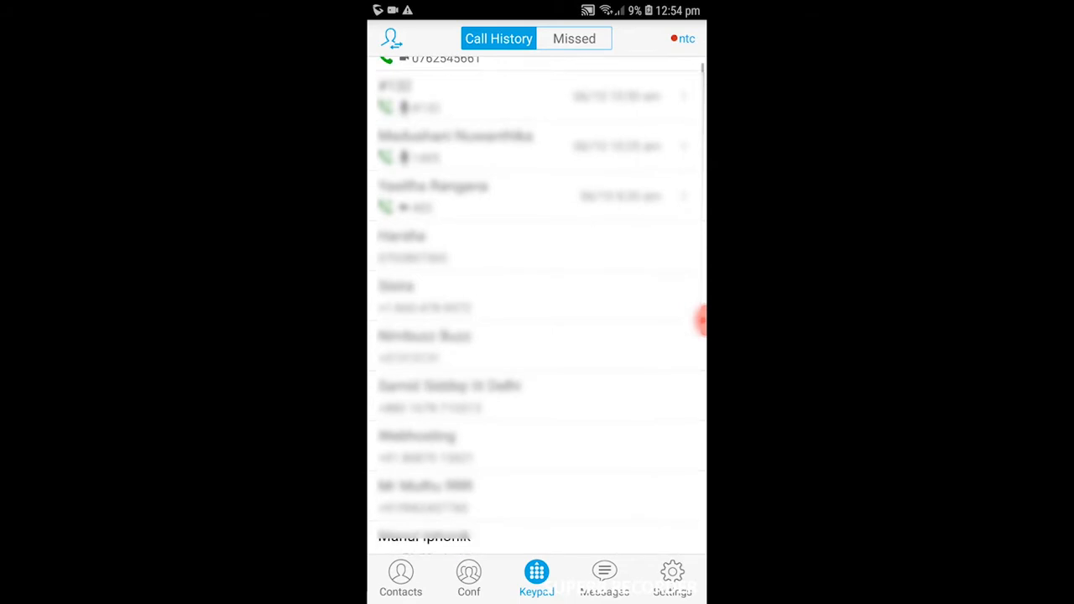
scroll(537, 302, up, 8)
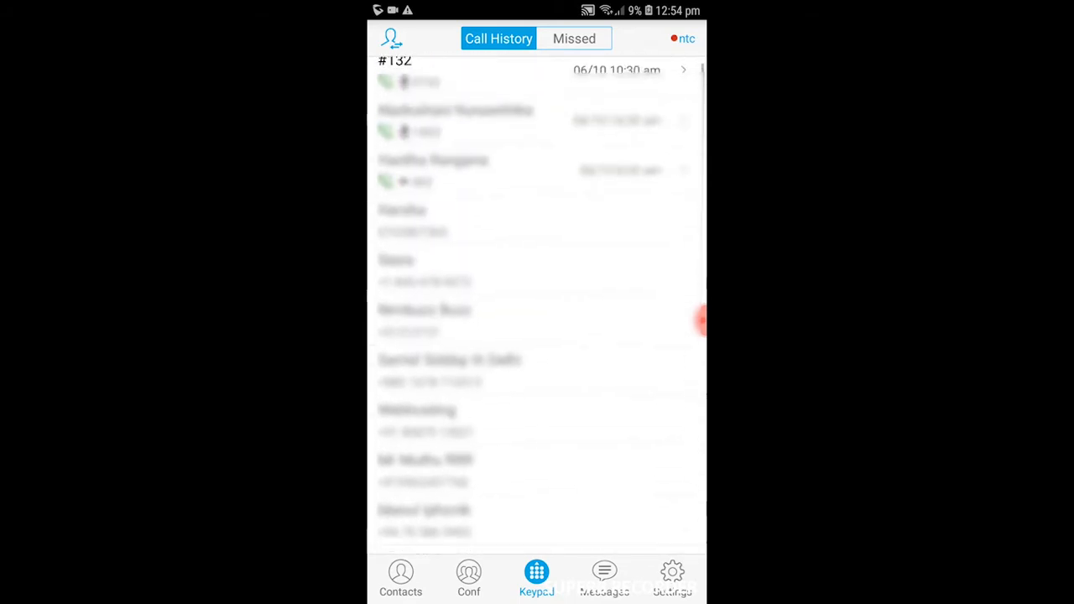
click(672, 578)
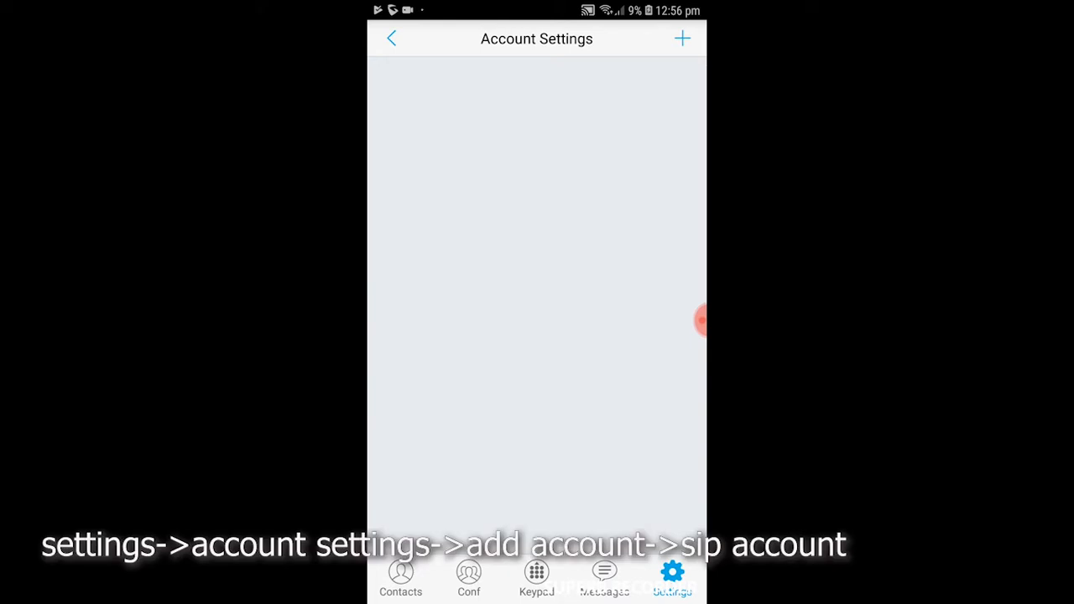
click(682, 39)
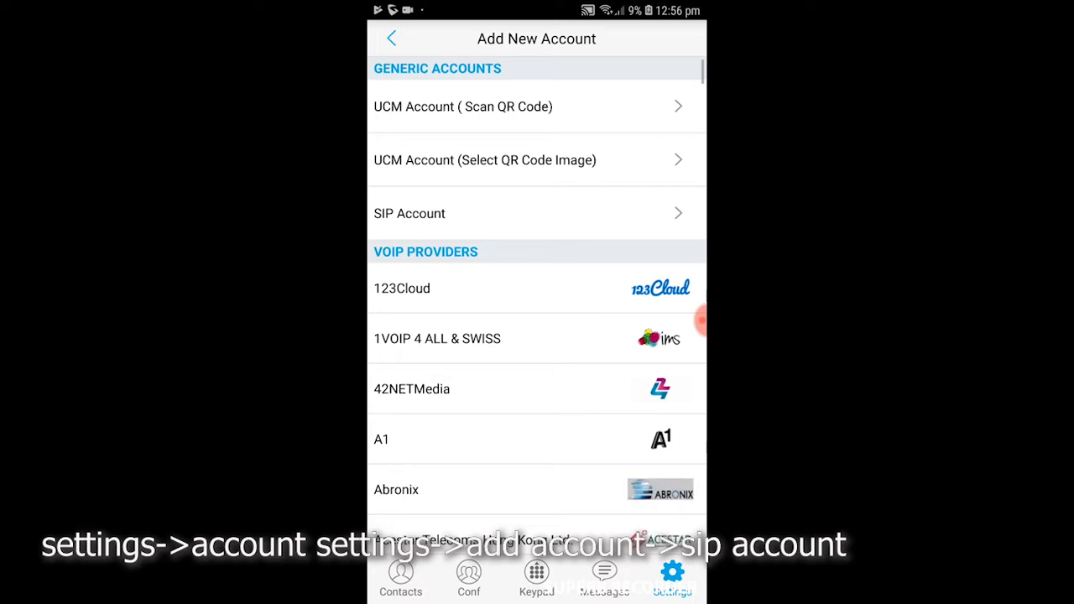
click(391, 39)
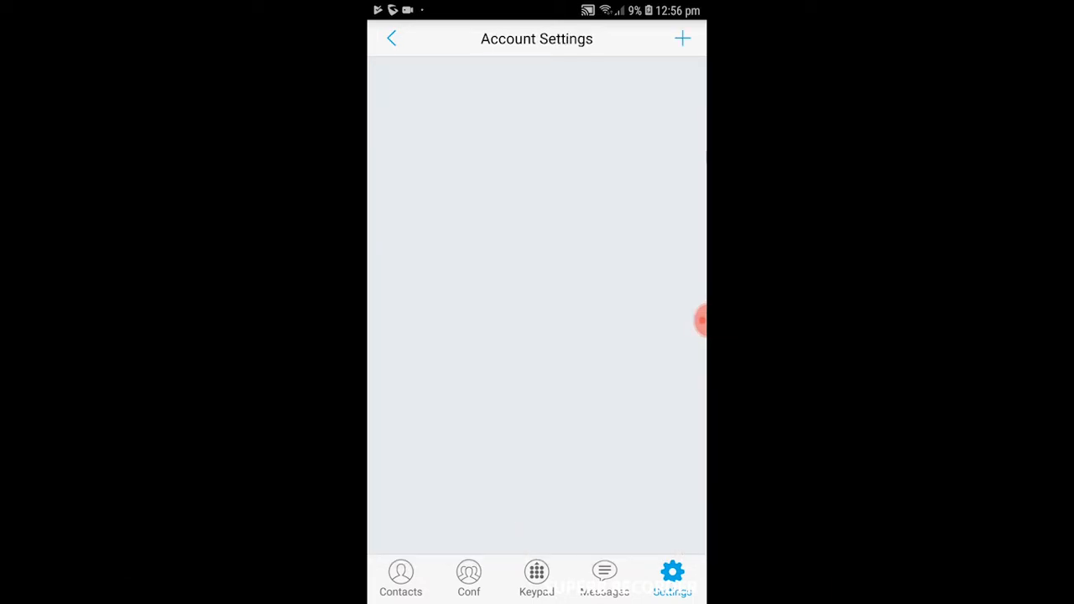
click(682, 38)
click(503, 213)
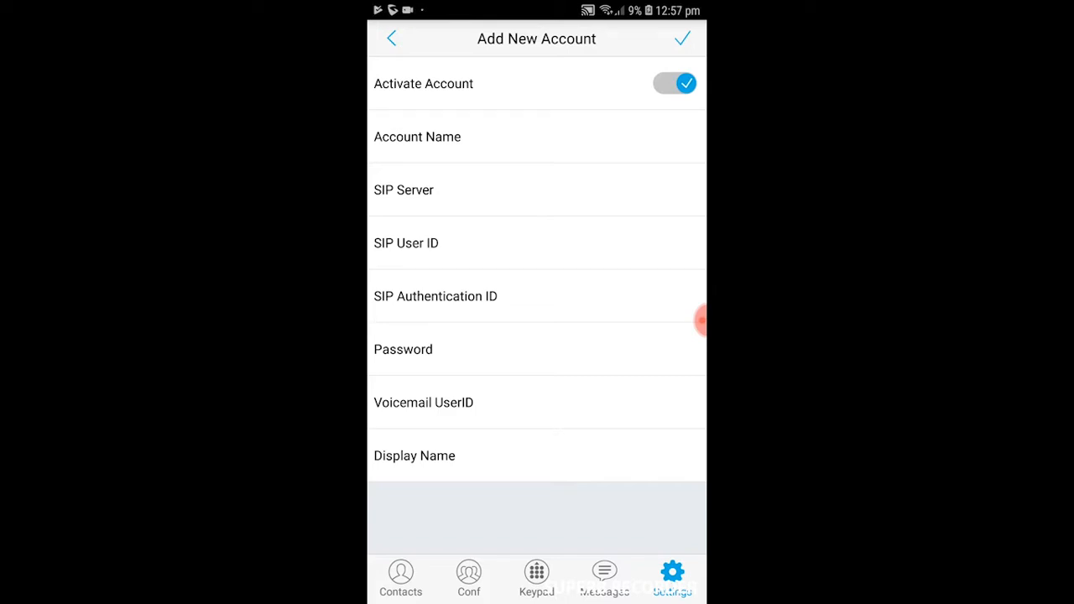
- Set the account name to 'Android soft phone' and the SIP server to 192.168.1.2
click(537, 137)
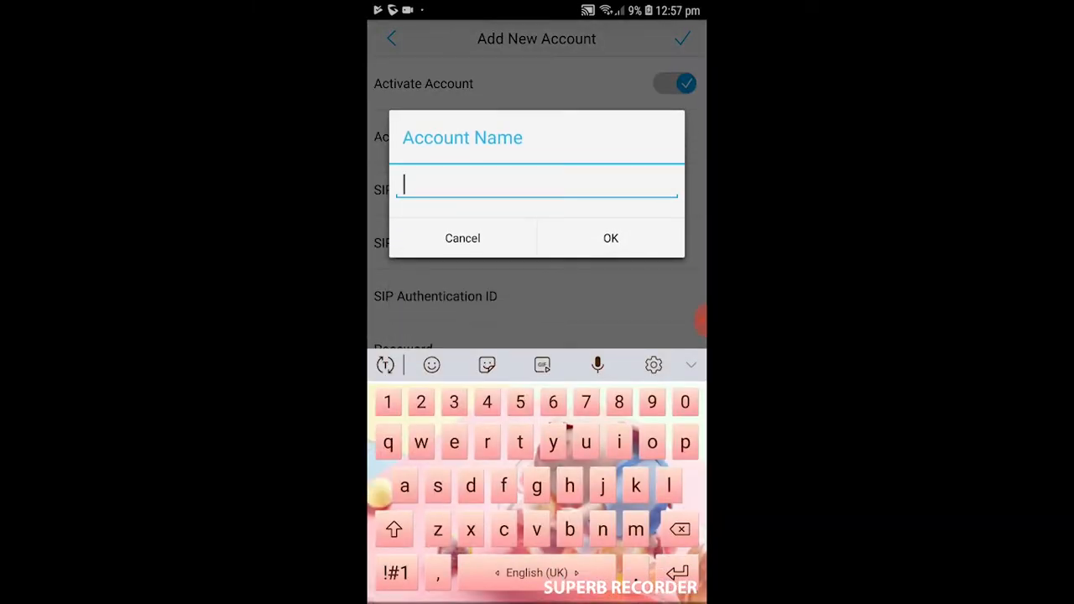
text(A)
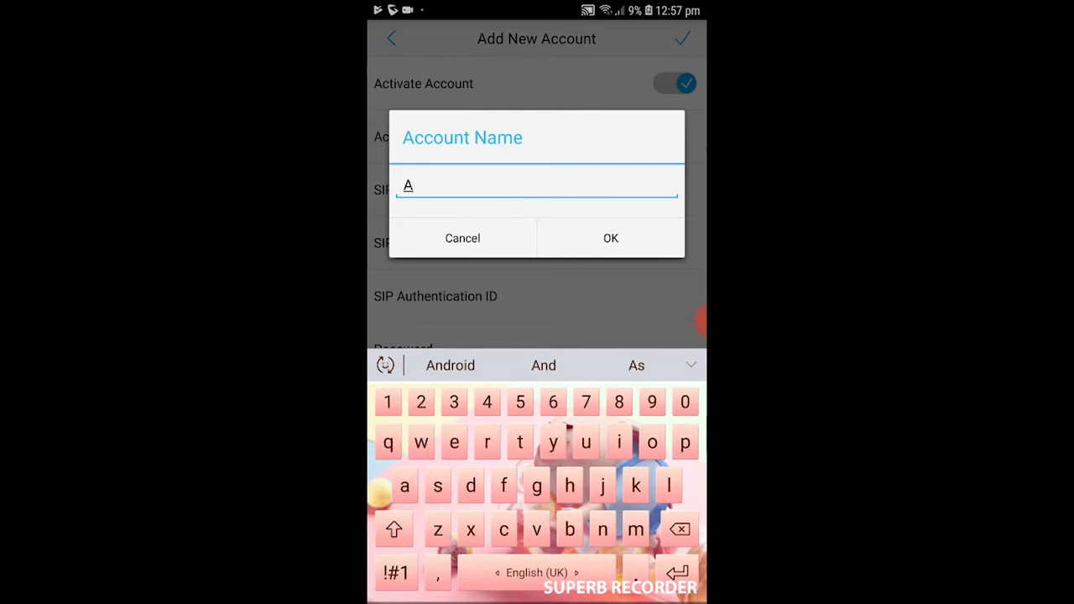
text(ndroid )
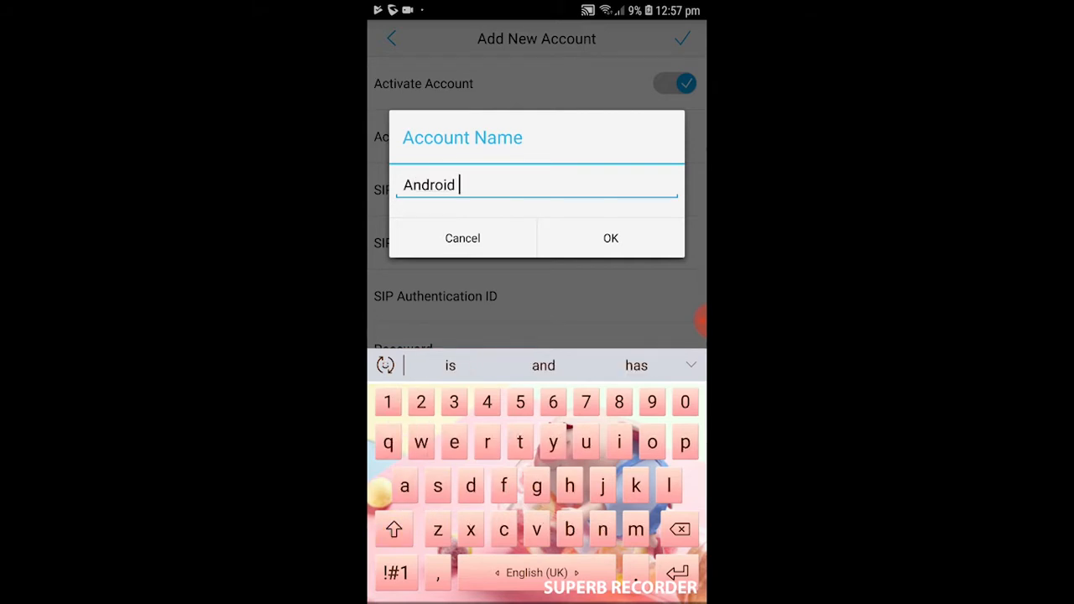
text(soft )
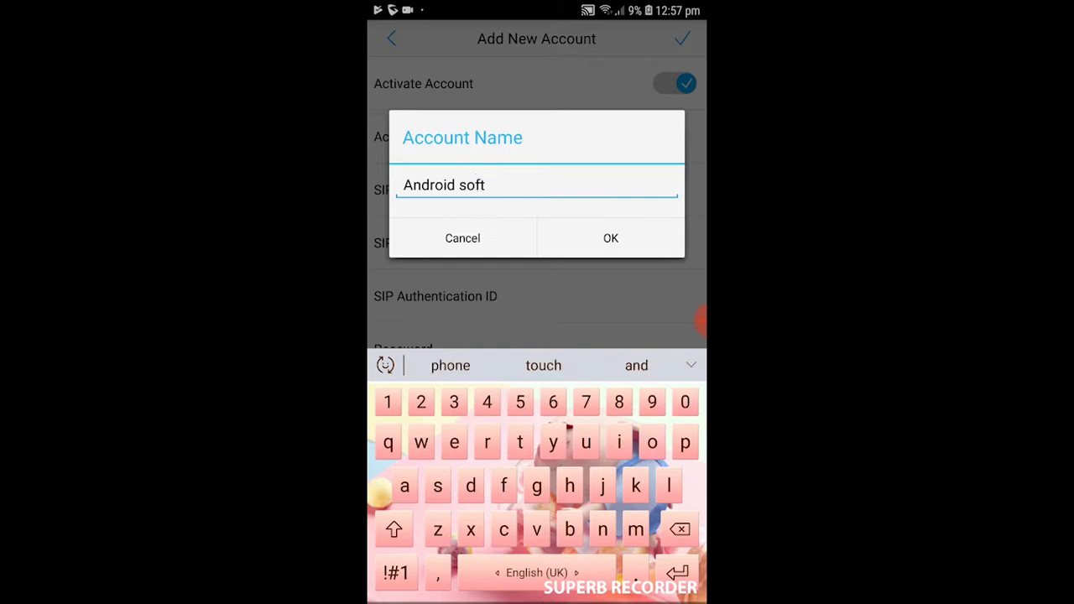
text(phone)
key(BackSpace)
click(611, 239)
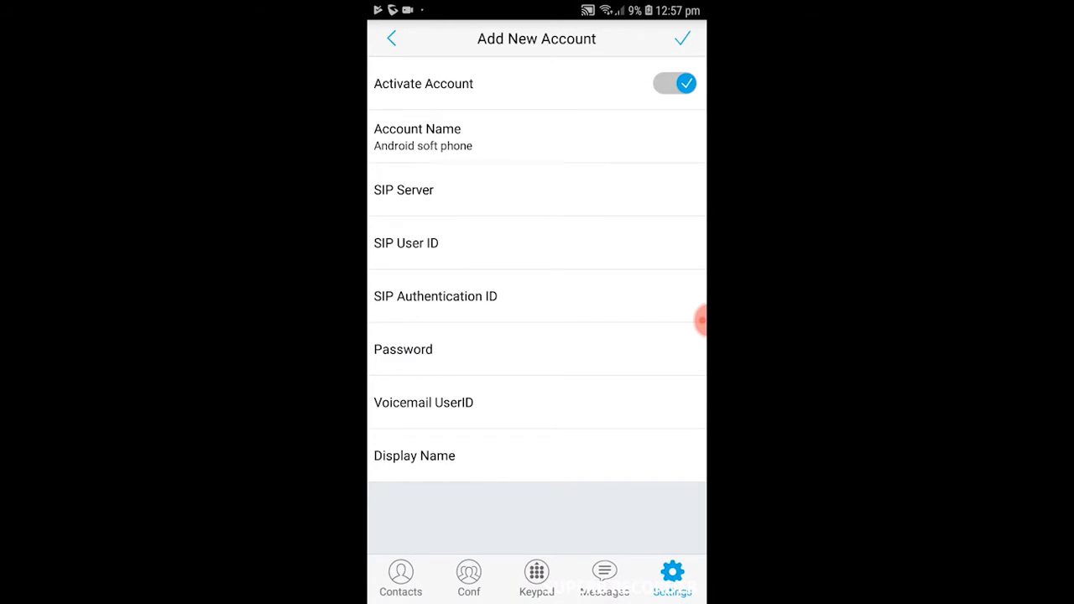
click(404, 189)
text(1)
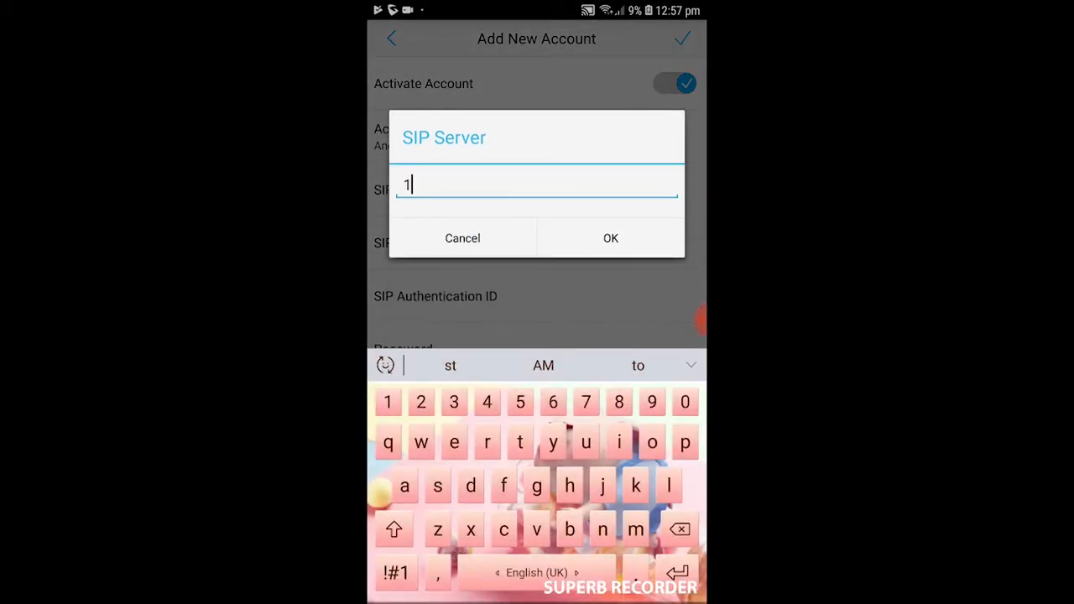
text(92.168)
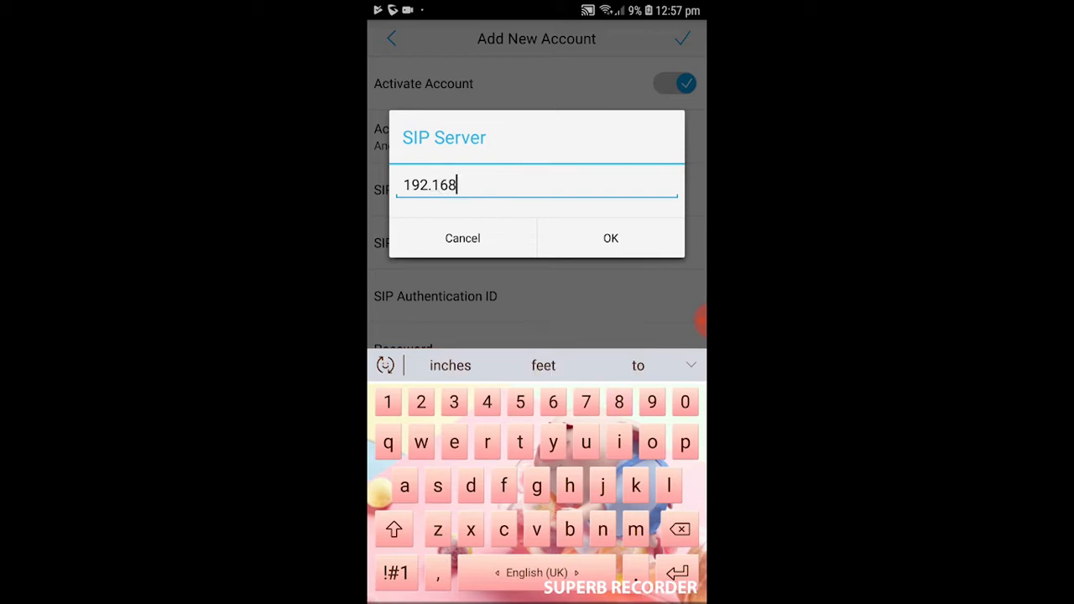
text(.1)
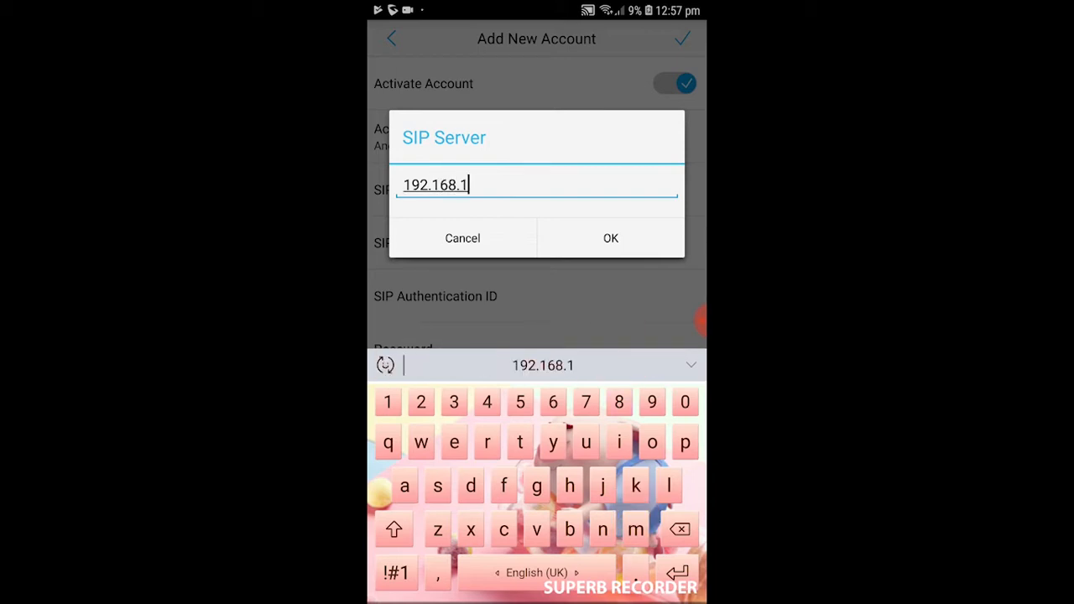
text(.2)
click(611, 239)
- Enter SIP User ID 102, Authentication ID 102, and the account password
click(436, 243)
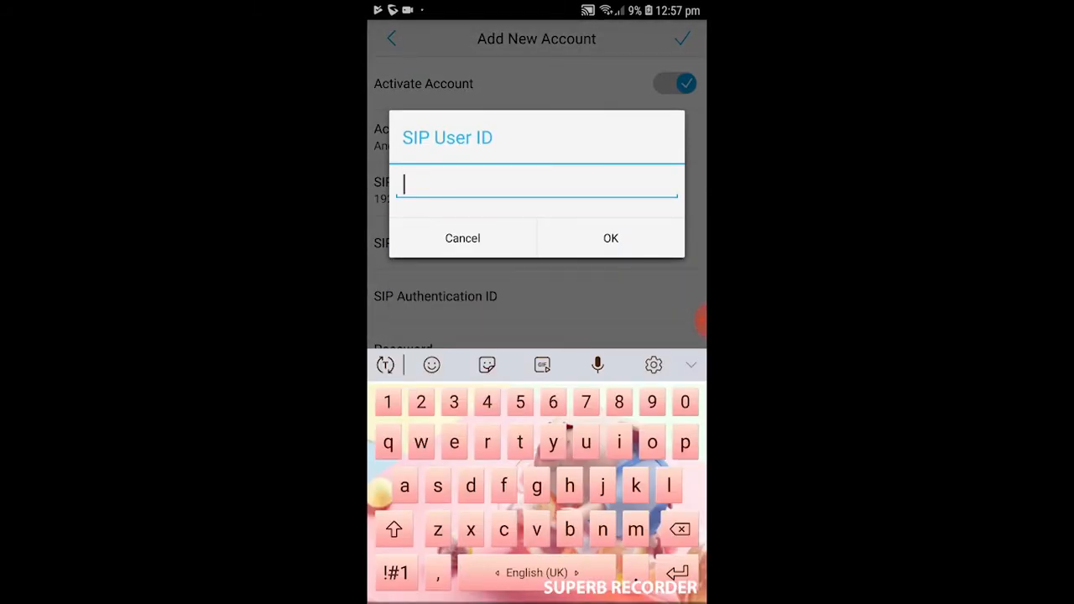
text(102)
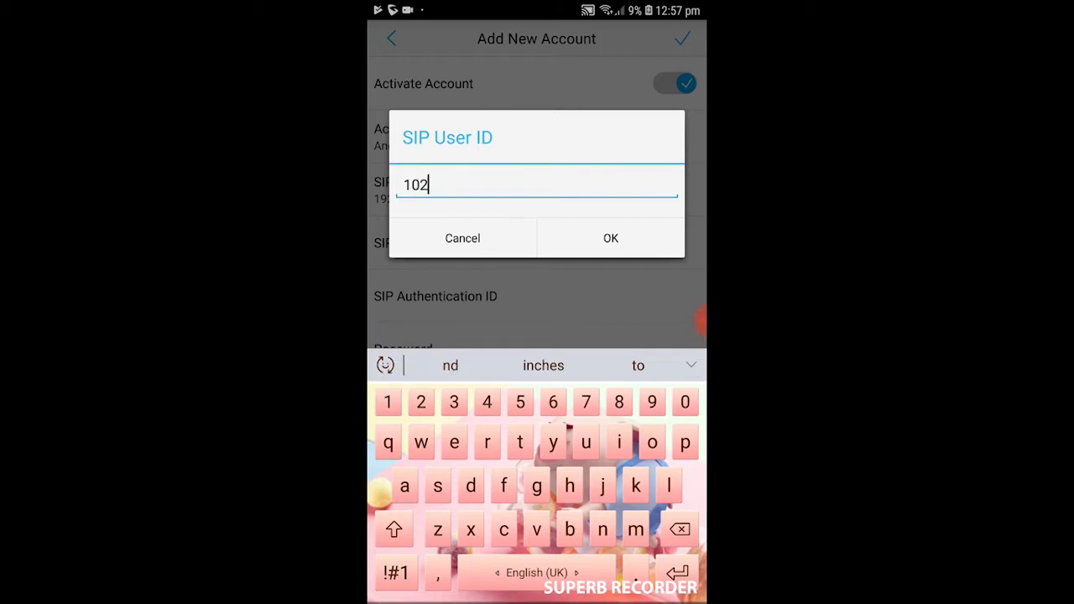
click(609, 237)
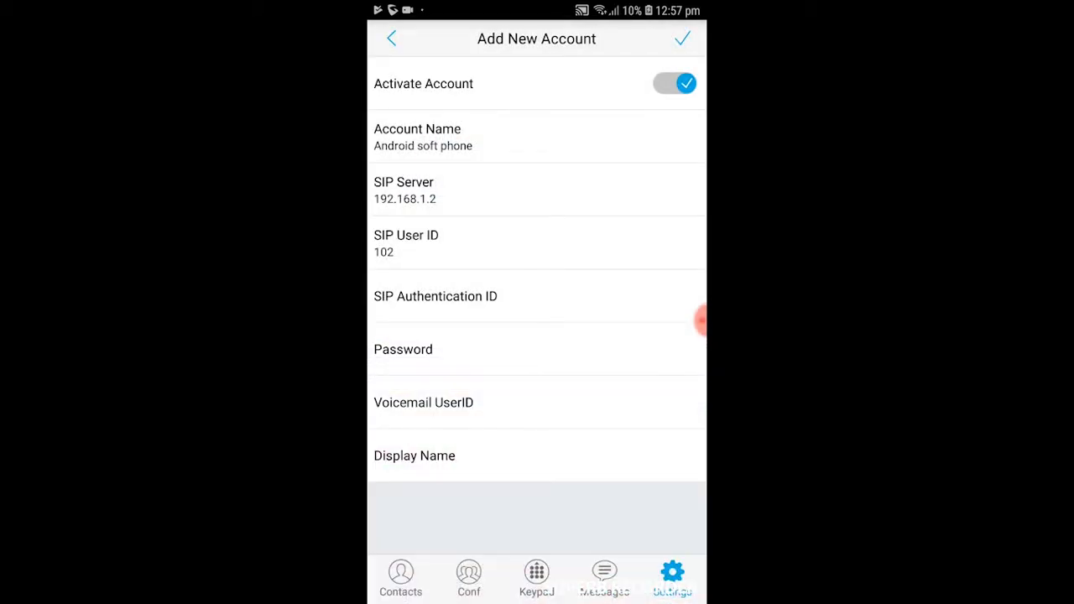
click(435, 298)
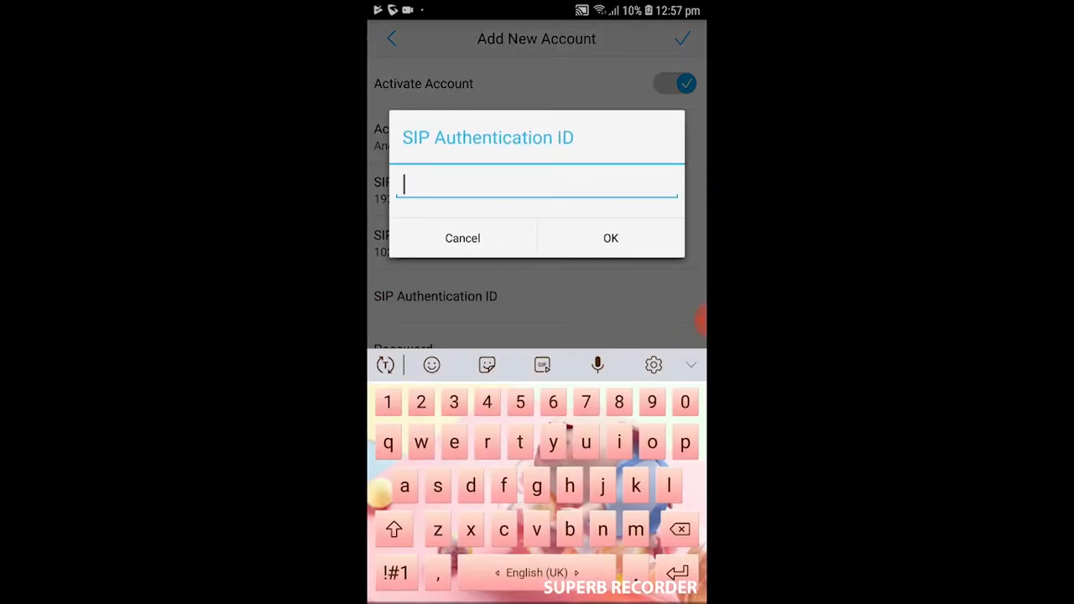
text(102)
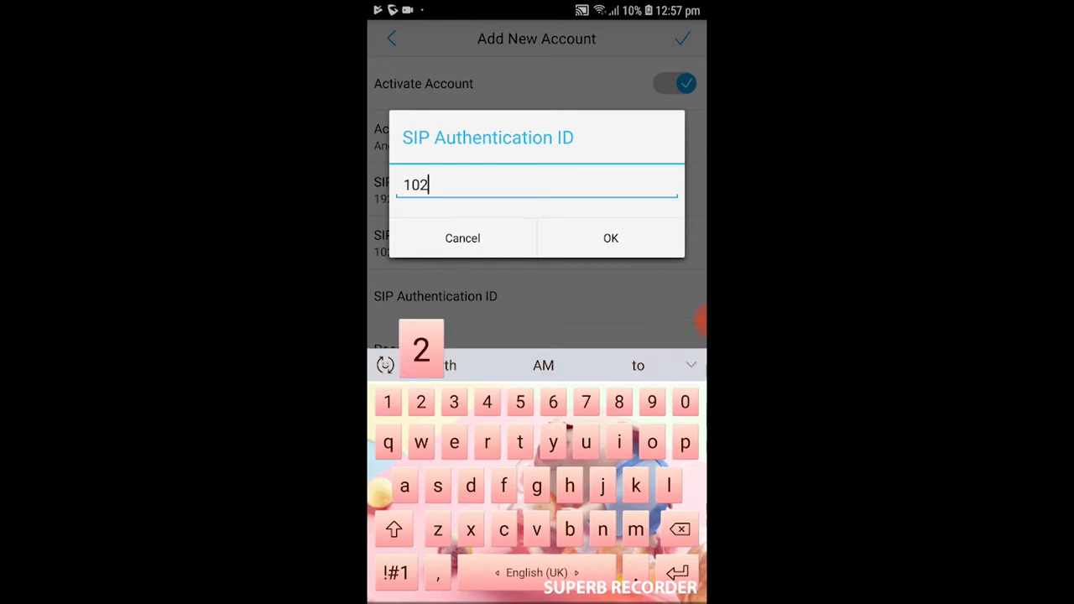
click(611, 239)
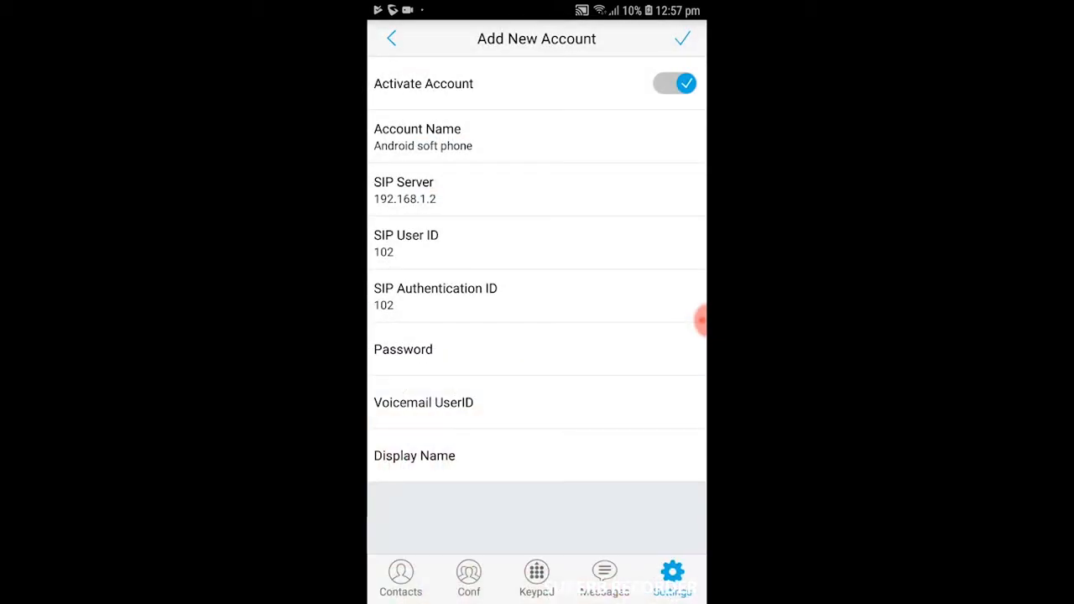
click(403, 349)
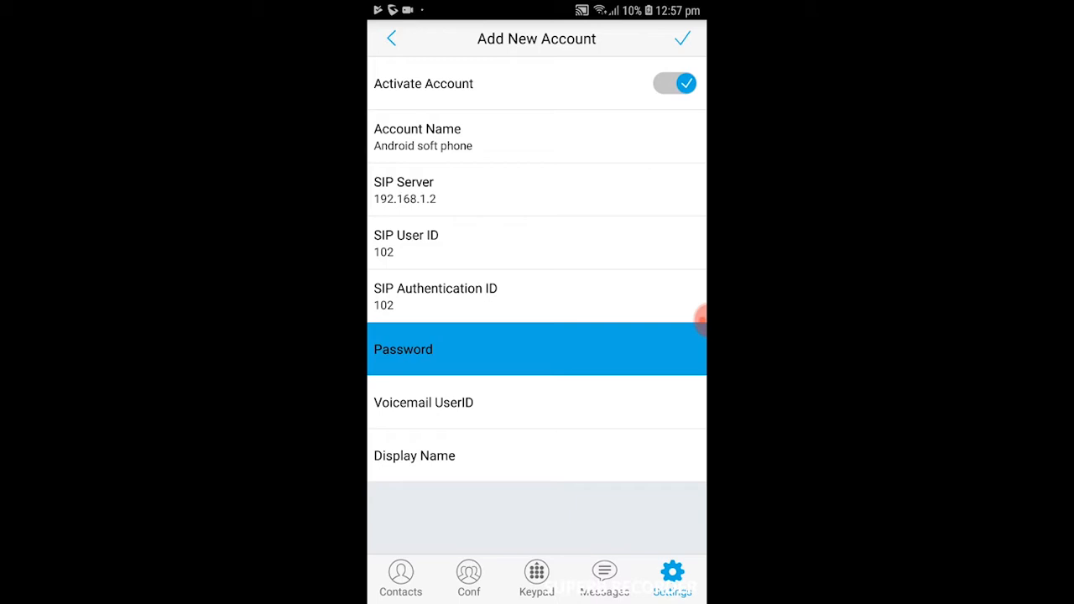
text(1)
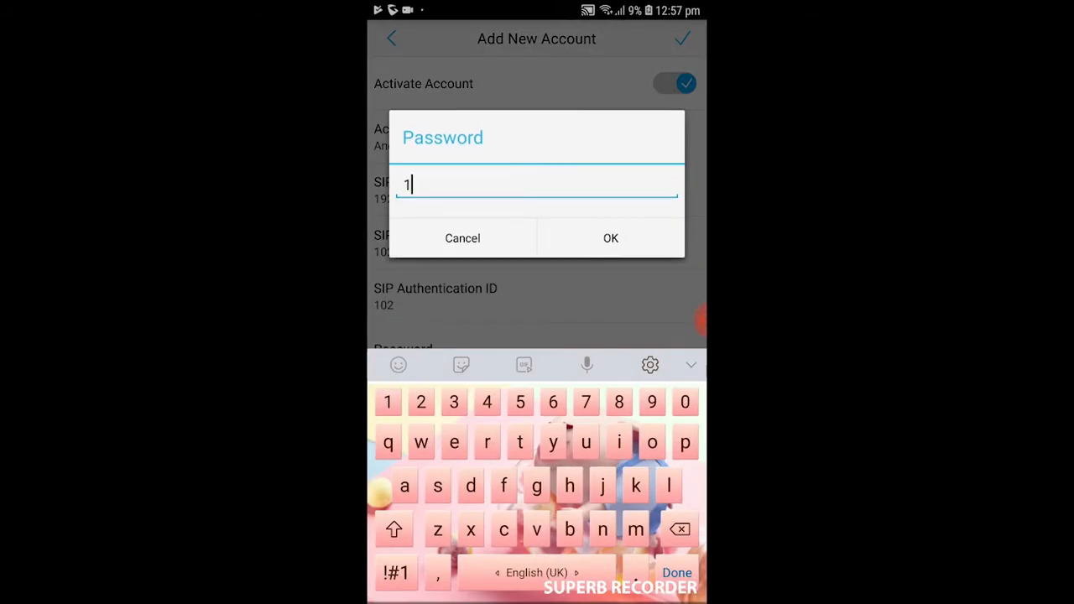
text(2345)
click(610, 238)
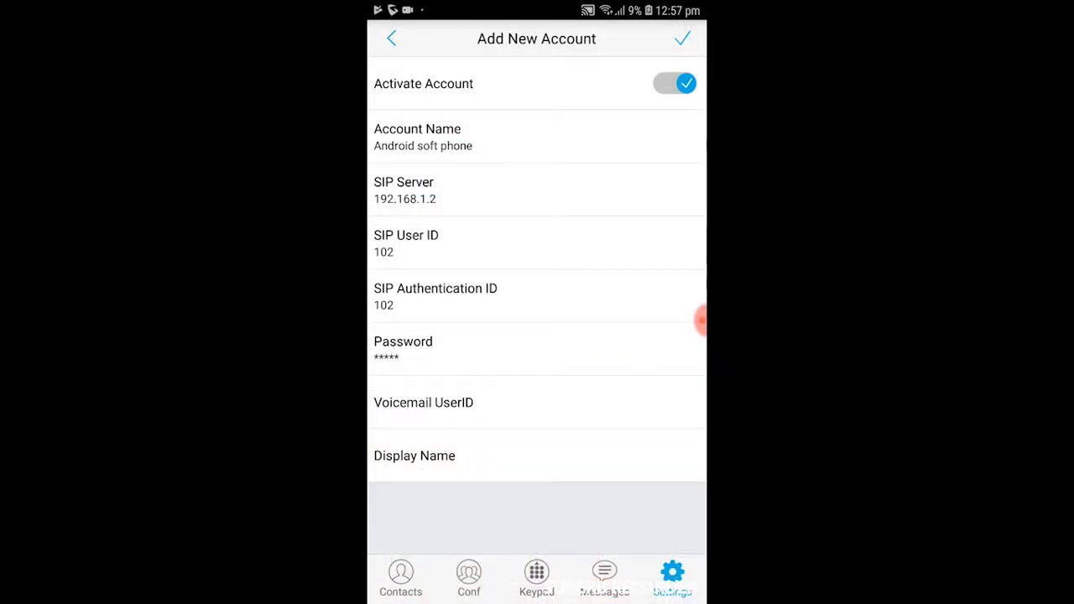
- Set the display name to 'Android soft phone' and save the account
click(415, 455)
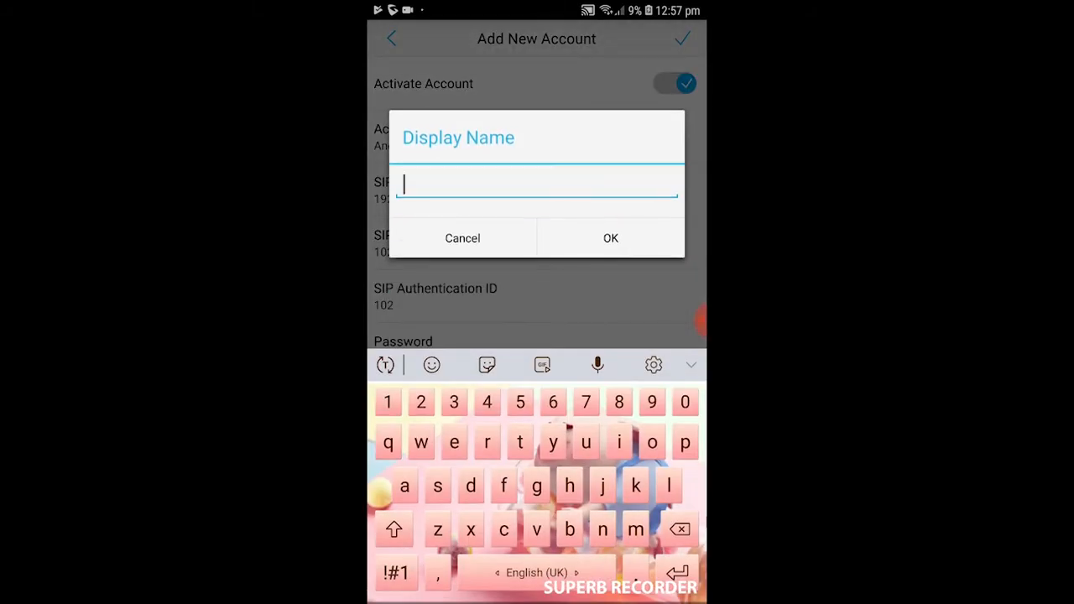
text(Android)
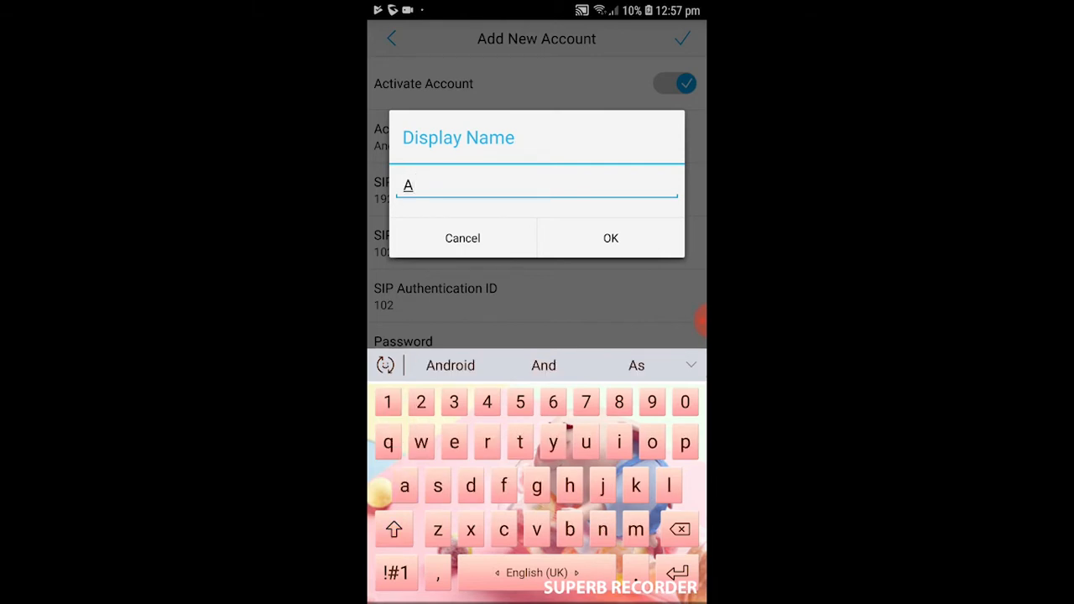
click(450, 365)
click(449, 365)
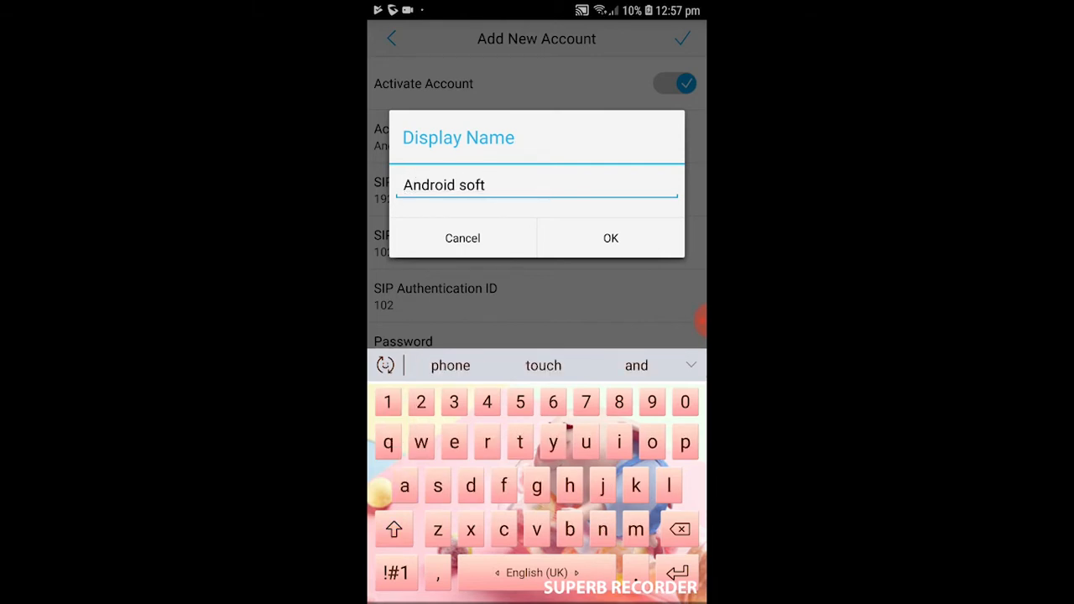
click(450, 365)
click(609, 237)
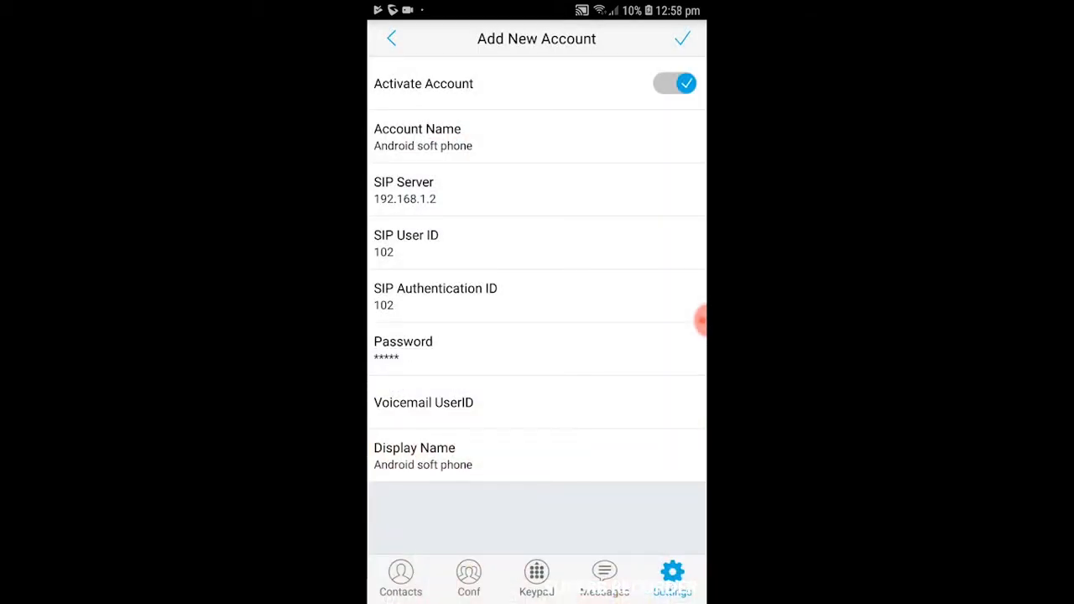
click(682, 39)
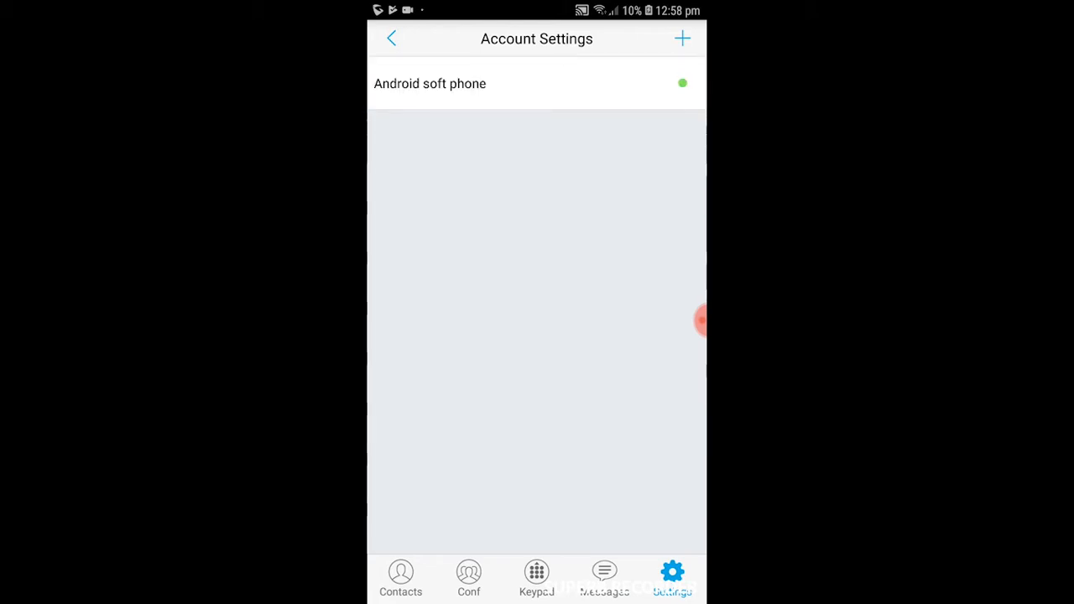
- Leave the account settings, switch to the keypad, and enter extension 100
click(391, 39)
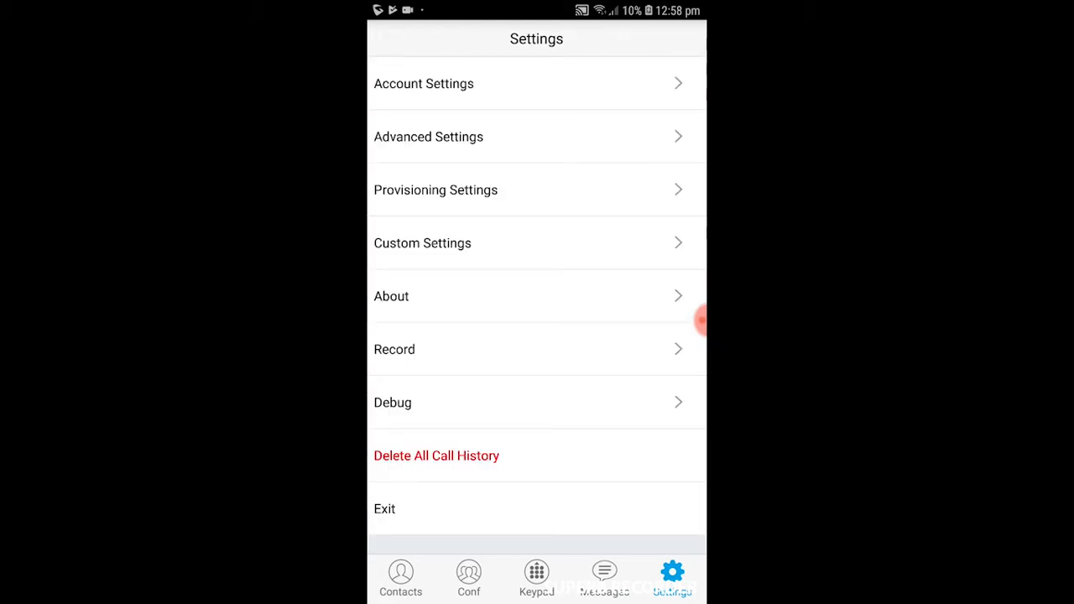
key(Escape)
click(536, 577)
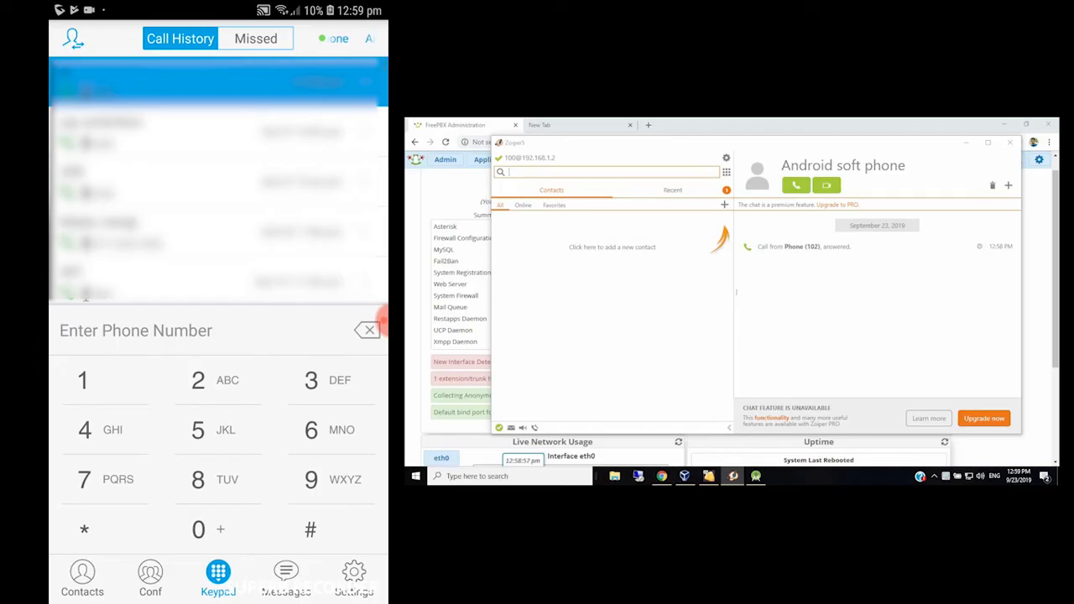
text(100)
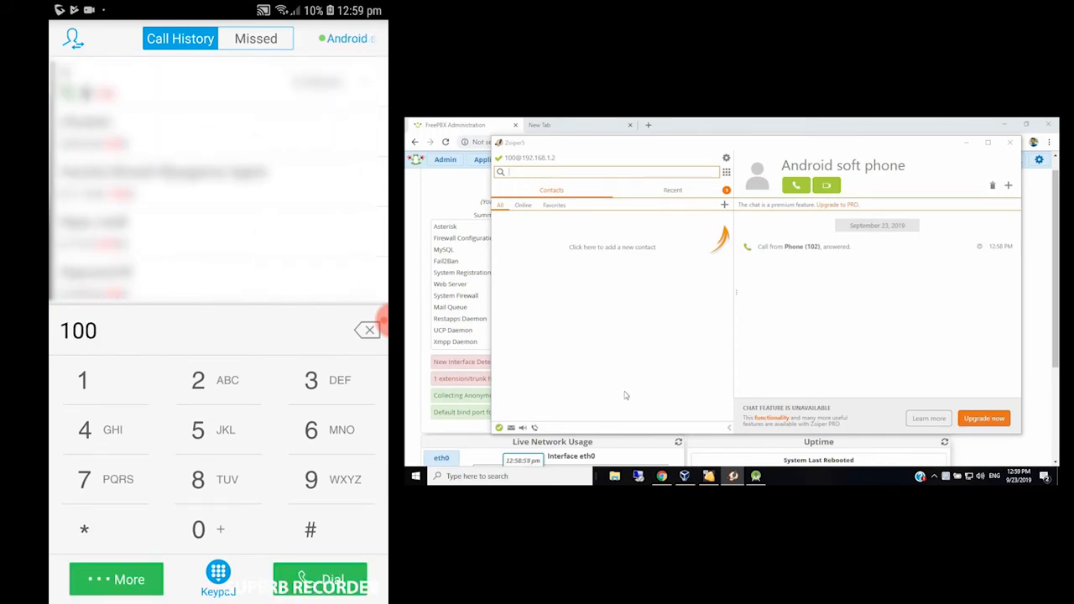
- Call extension 100 from the Android phone, answer it in Zoiper5, then hang up
click(319, 578)
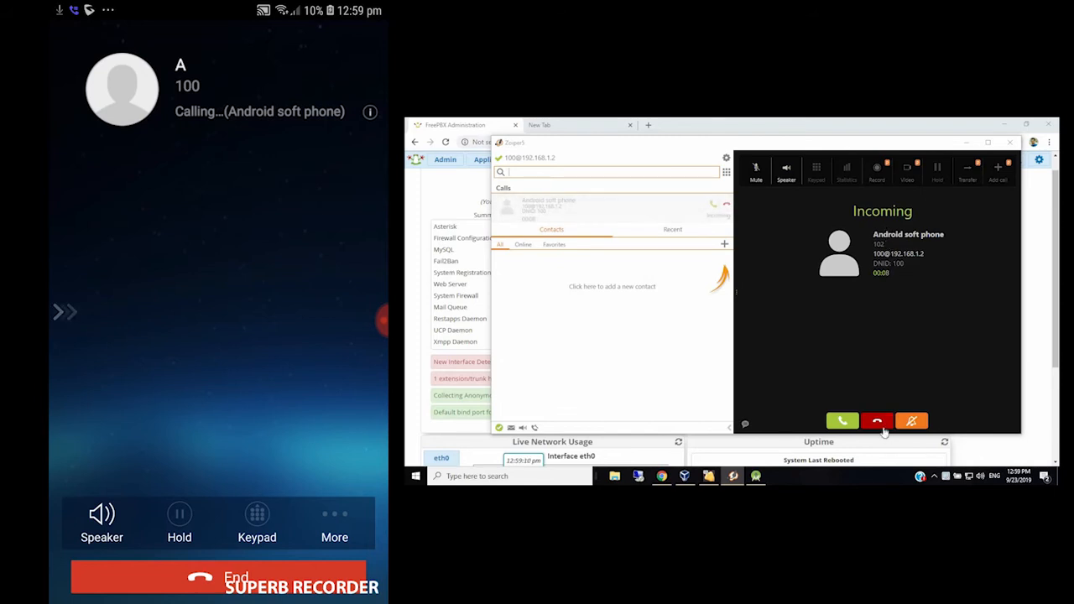
click(894, 339)
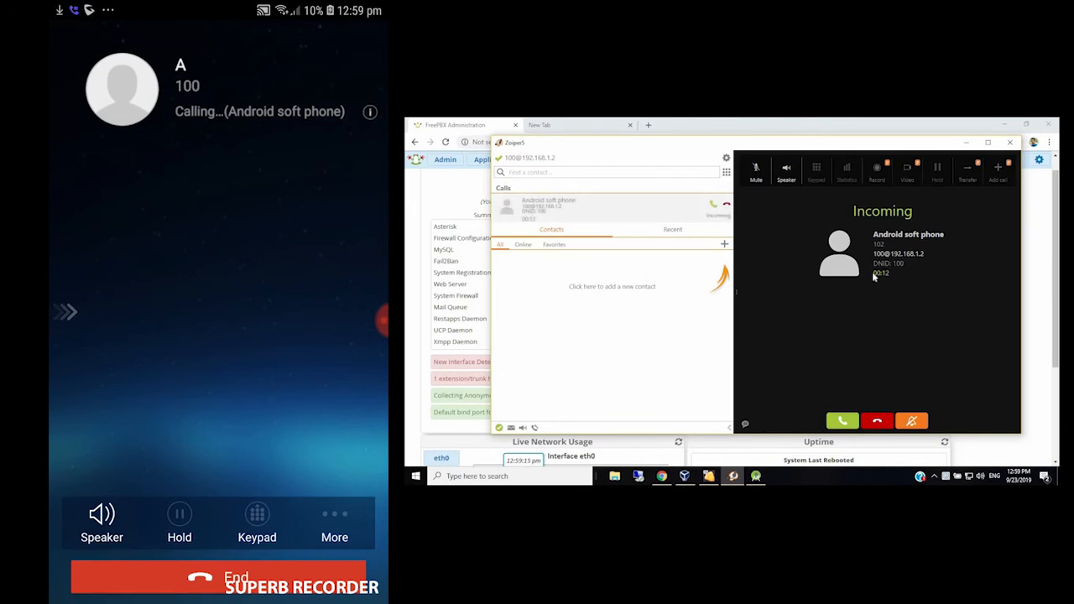
click(833, 421)
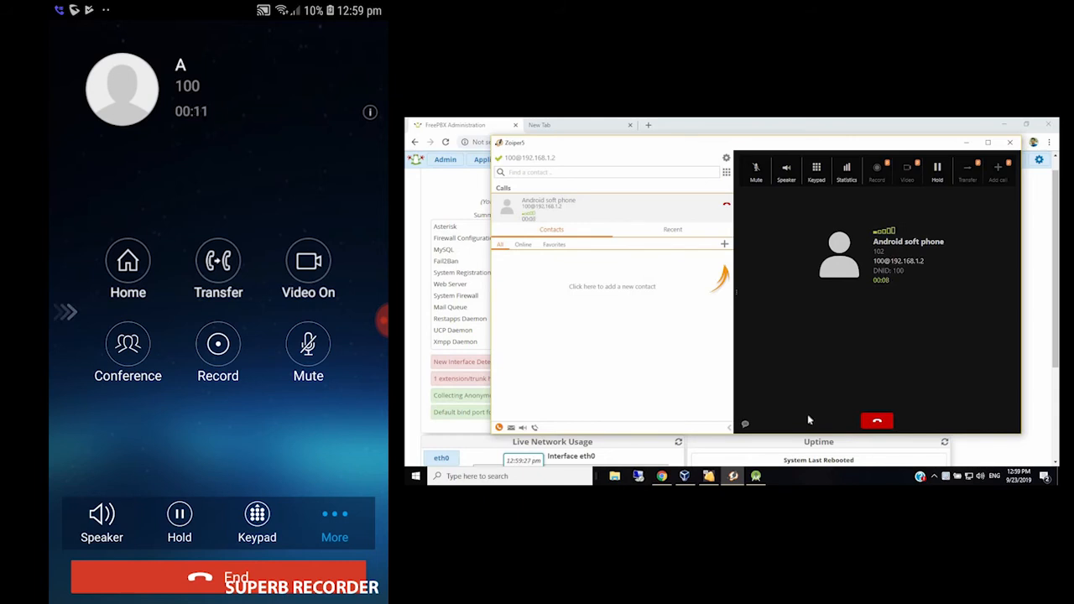
click(874, 418)
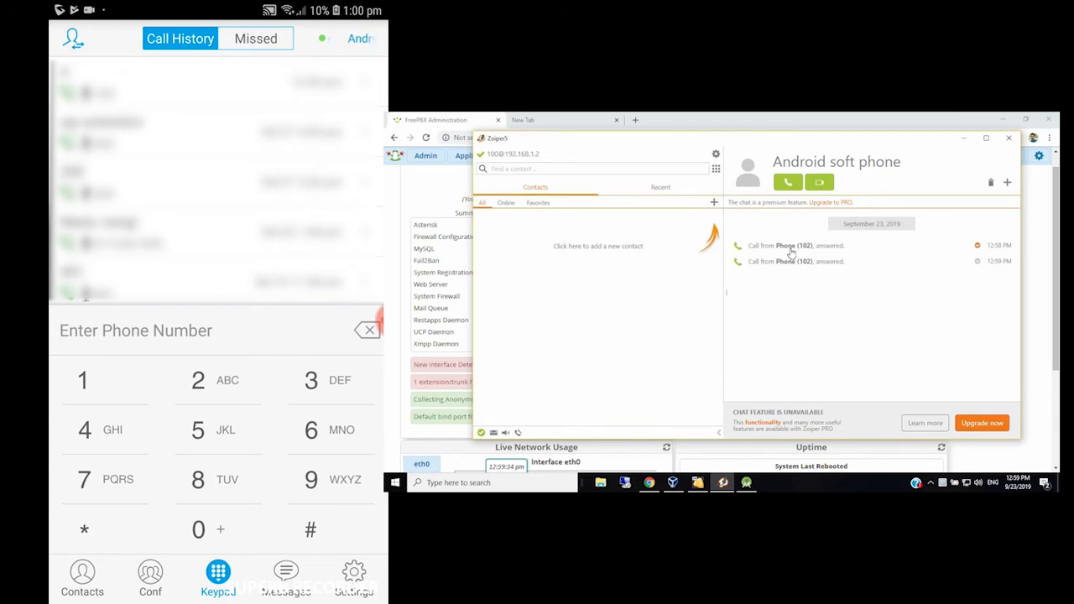
- On Zoiper5's dialpad, enter extension 102 and call the Android soft phone
click(717, 169)
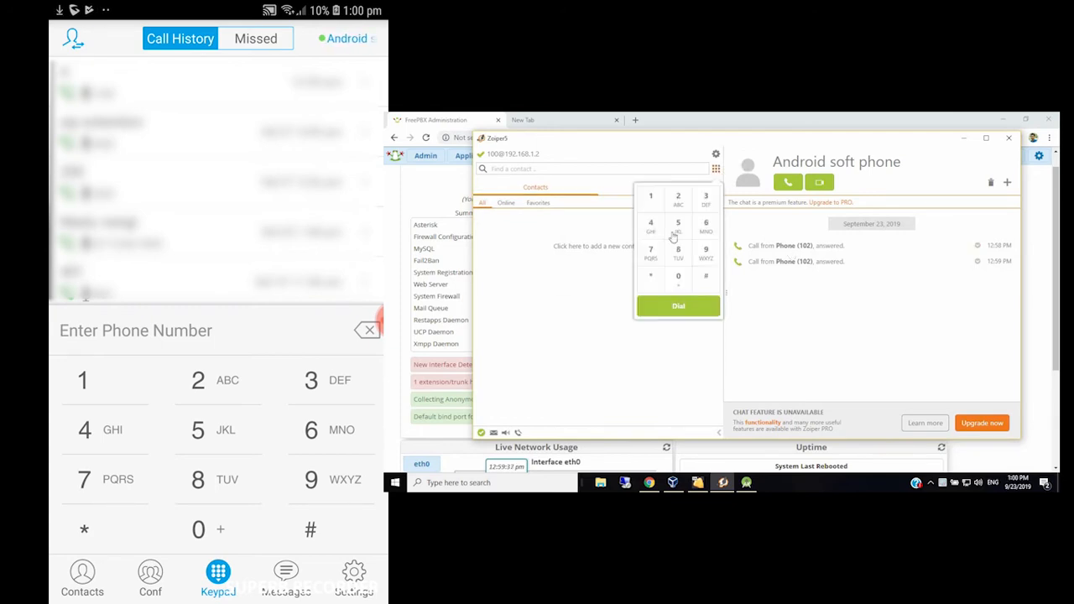
click(678, 282)
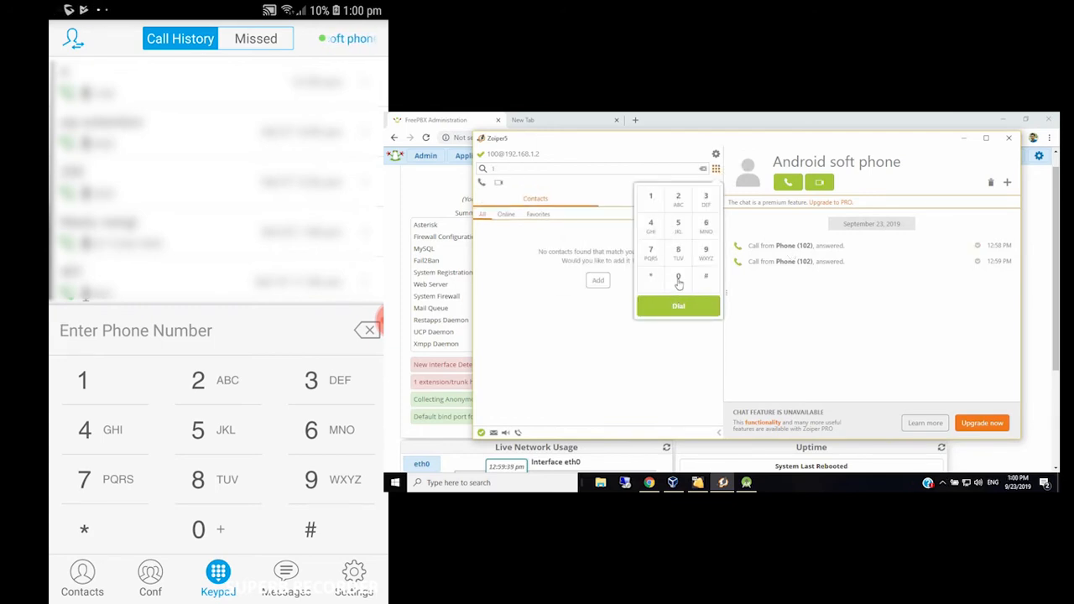
click(682, 203)
click(690, 308)
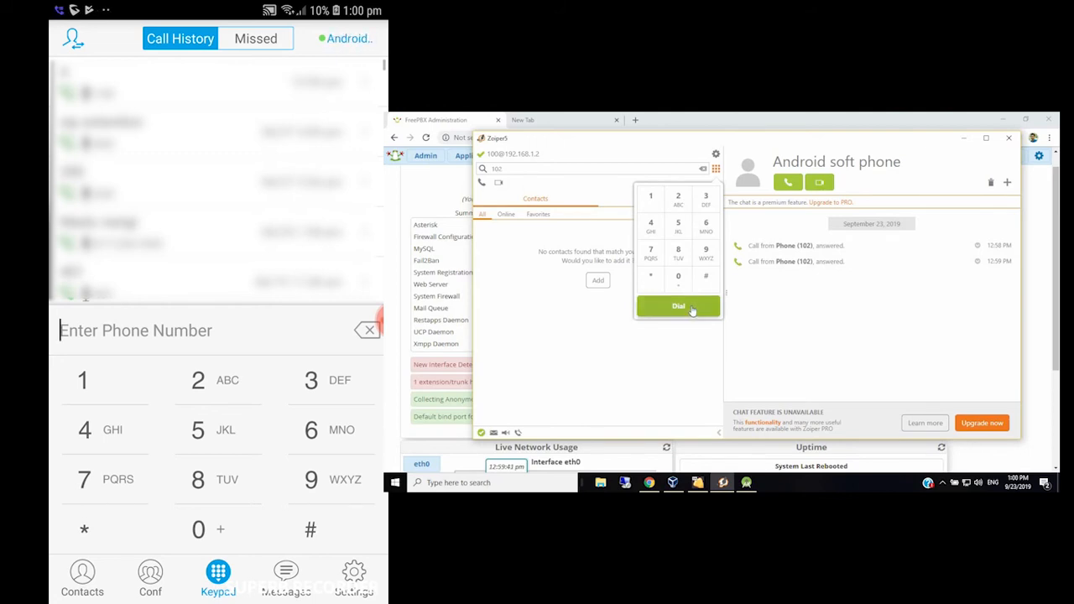